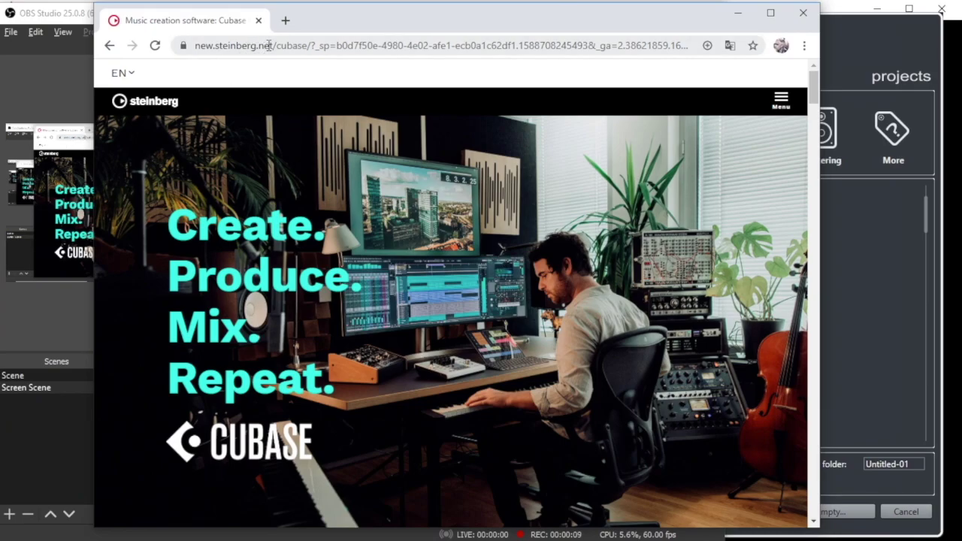
Scroll the Cubase page to the nav bar and open GET IT, showing Pro, Artist and Elements 10.5
scroll(576, 212, "down", 4)
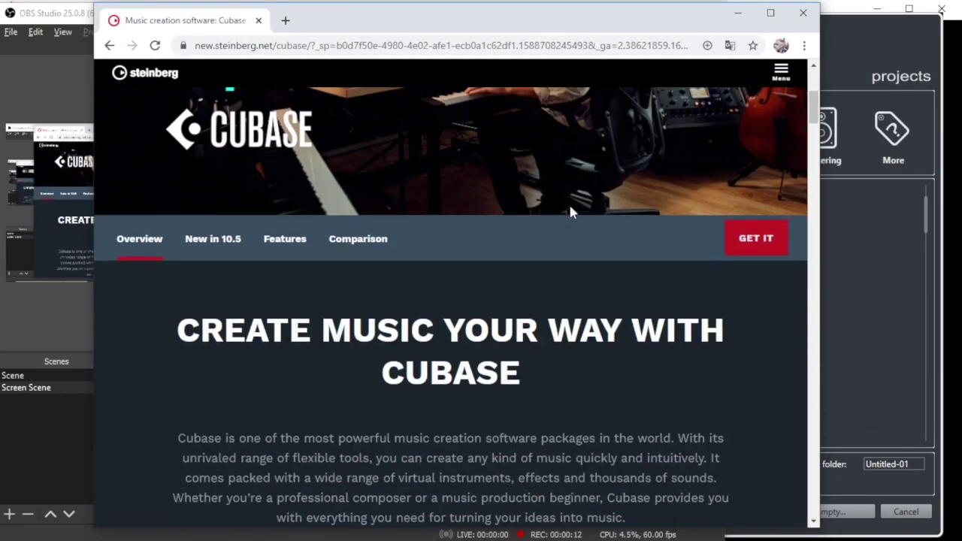
scroll(403, 191, "up", 1)
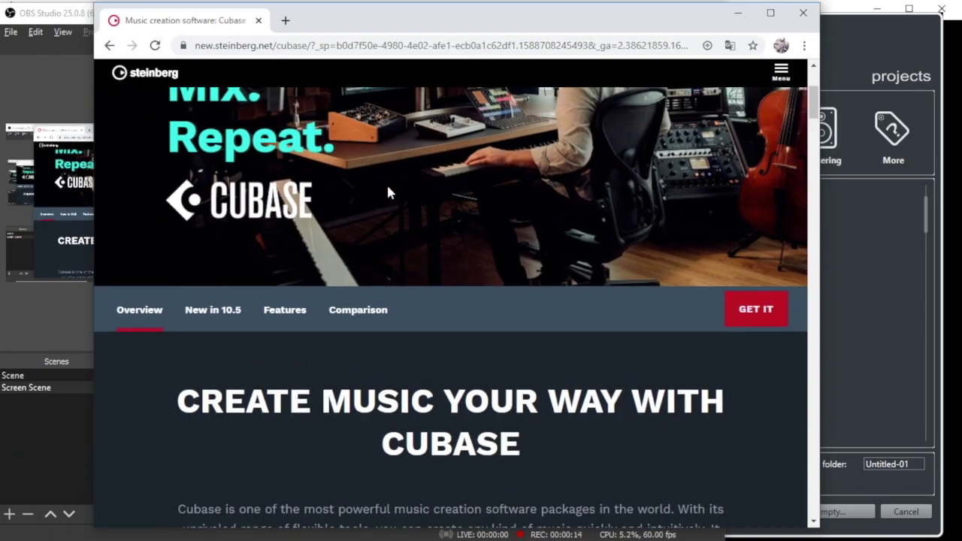
left_click(746, 316)
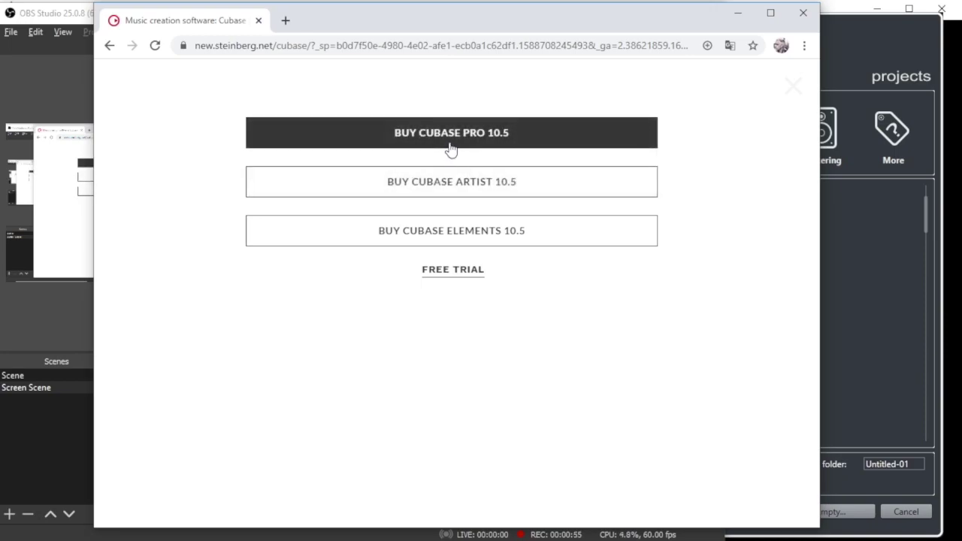
Review the Cubase Artist 10.5 buy page and its USB-eLicenser requirement, then return to the Cubase Hub
left_click(449, 190)
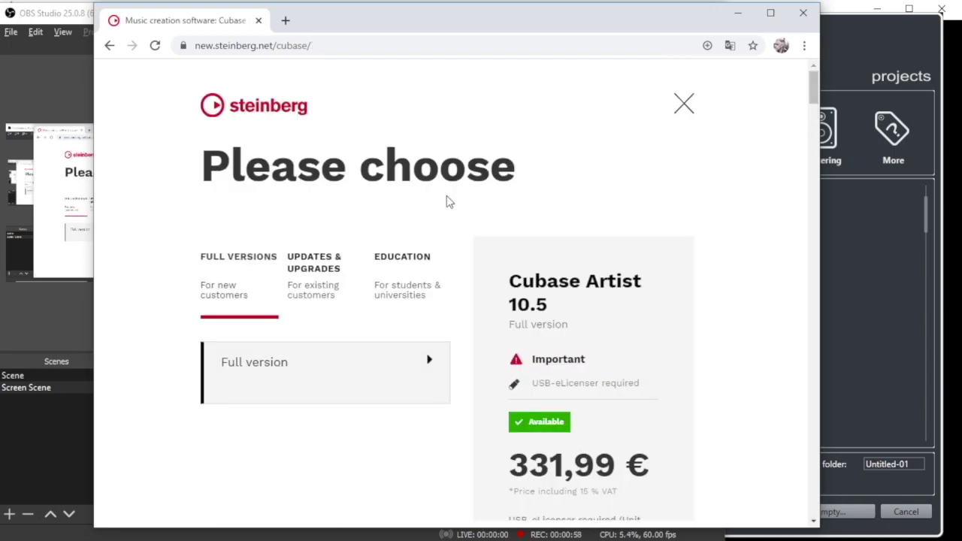
scroll(446, 200, "down", 1)
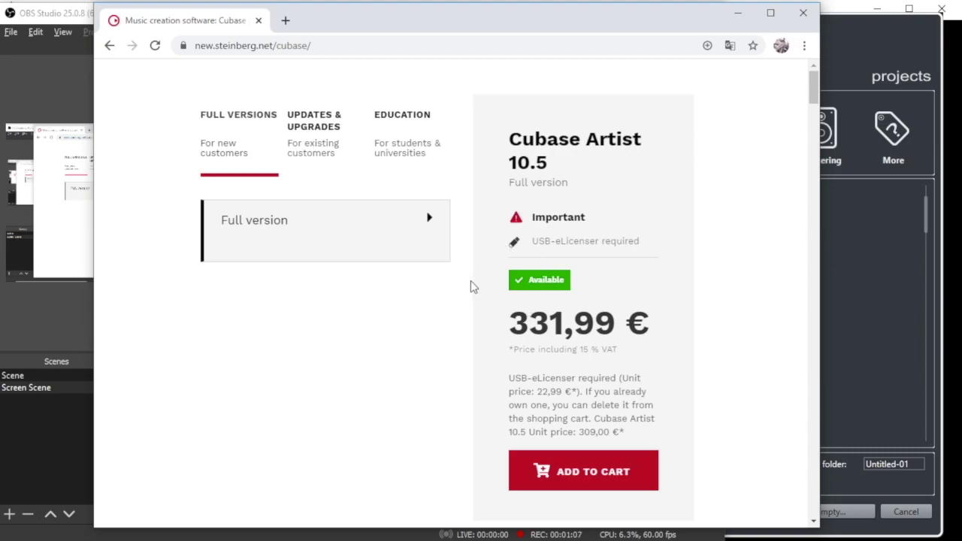
scroll(472, 282, "down", 1)
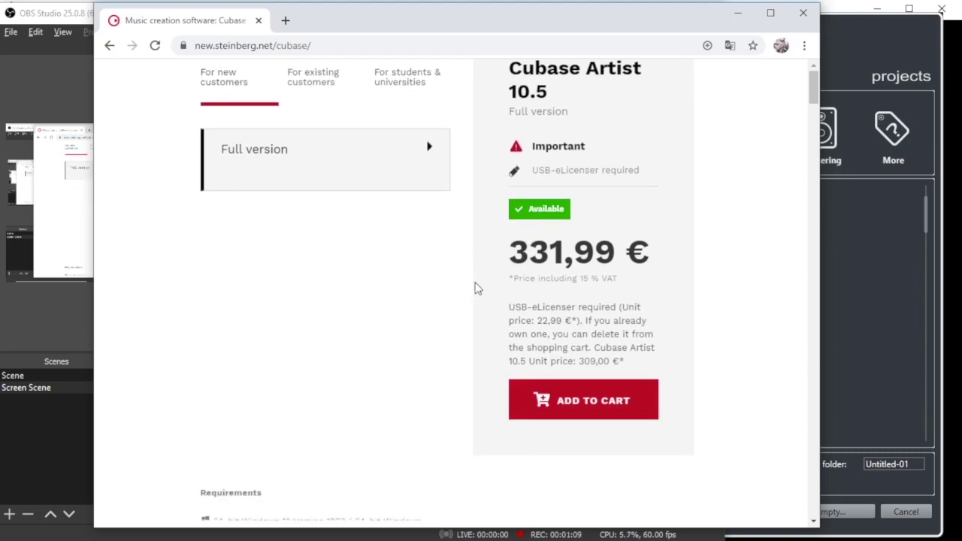
left_click_drag(529, 170, 638, 185)
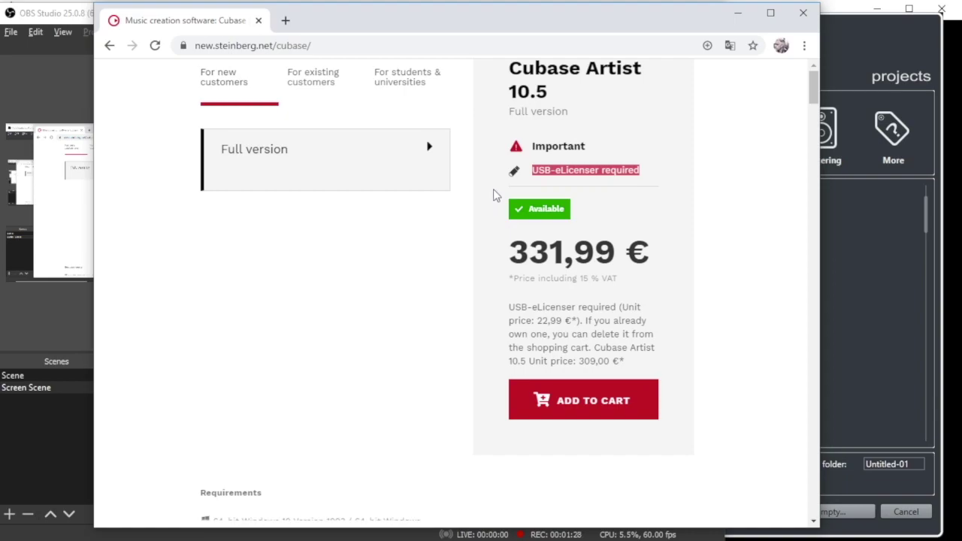
left_click(885, 42)
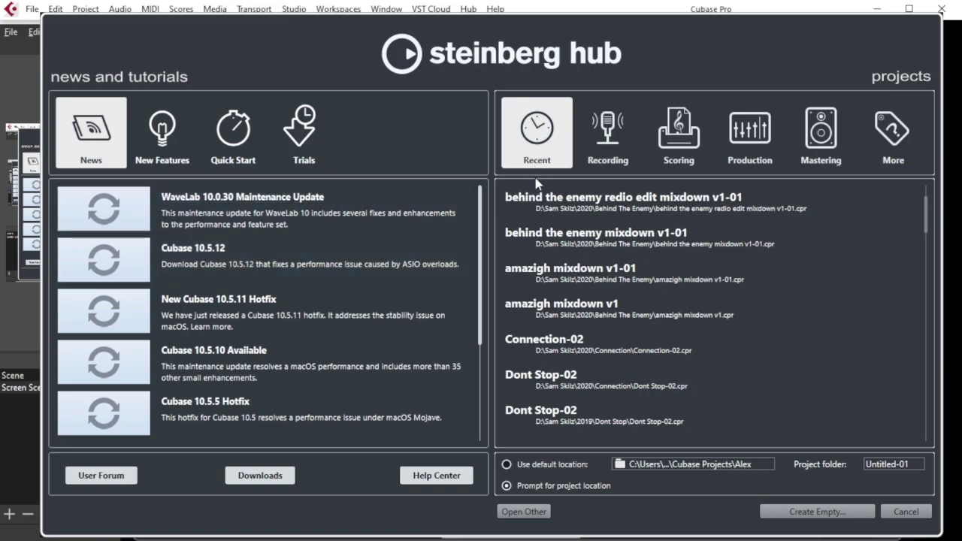
Create a new project from the Empty template under the More category in the Steinberg Hub
left_click(893, 154)
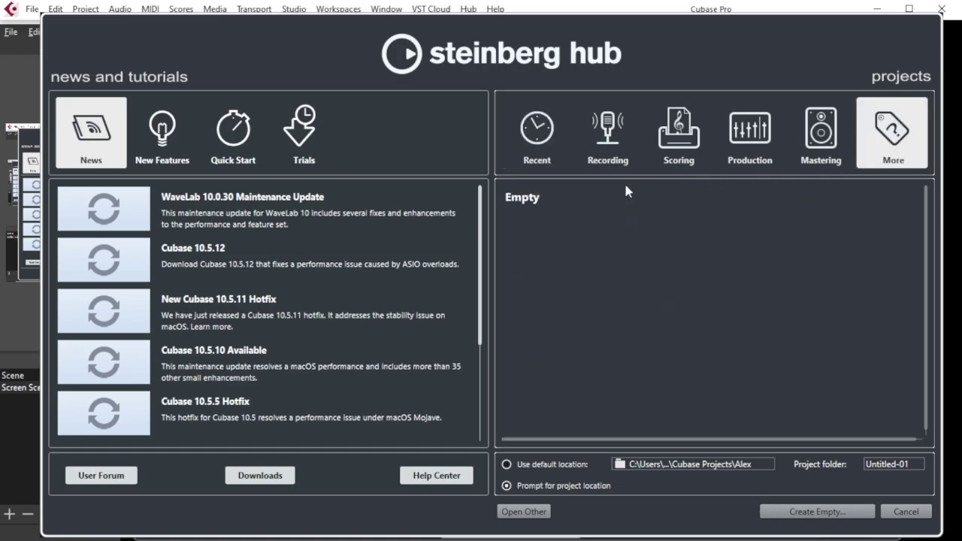
left_click(530, 202)
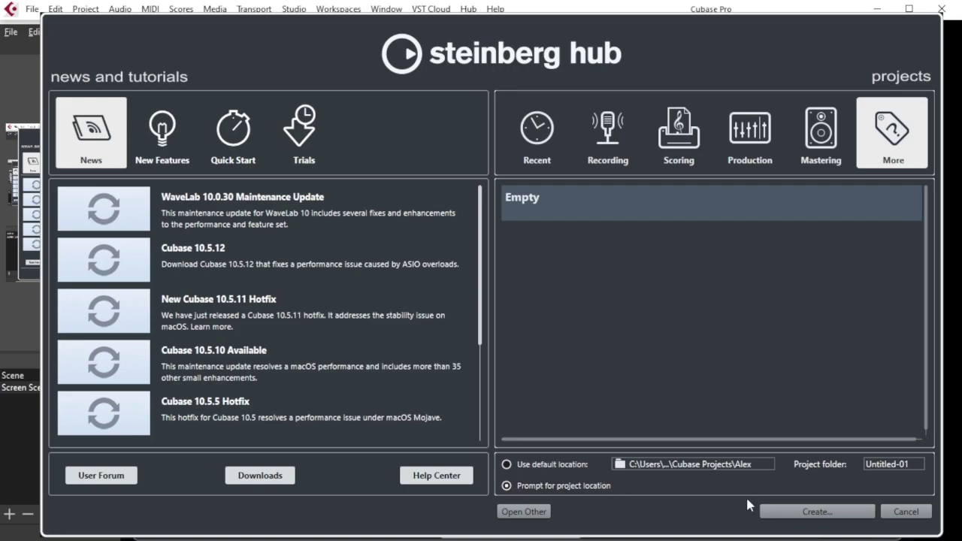
left_click(799, 515)
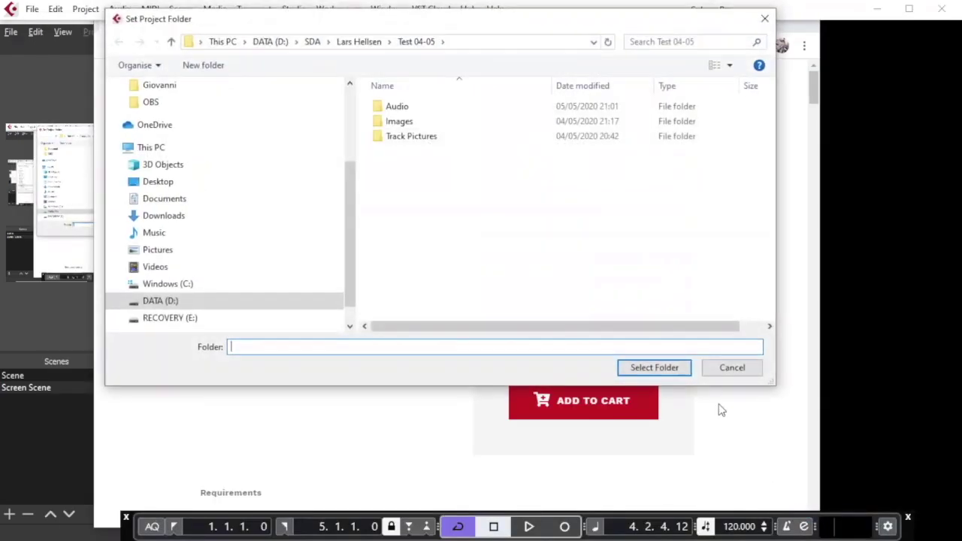
Choose SDA > test project as the project folder and confirm it
left_click(313, 43)
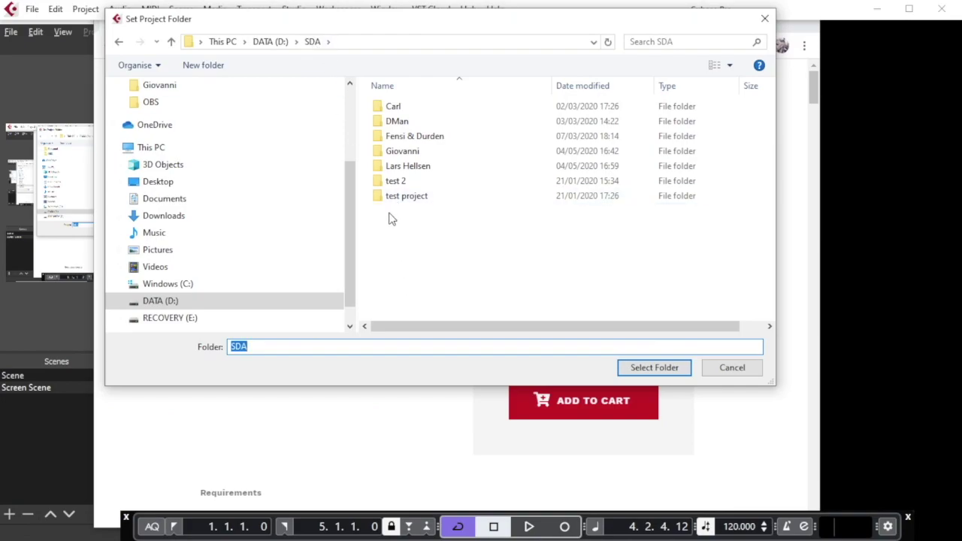
left_click(388, 198)
double_click(388, 201)
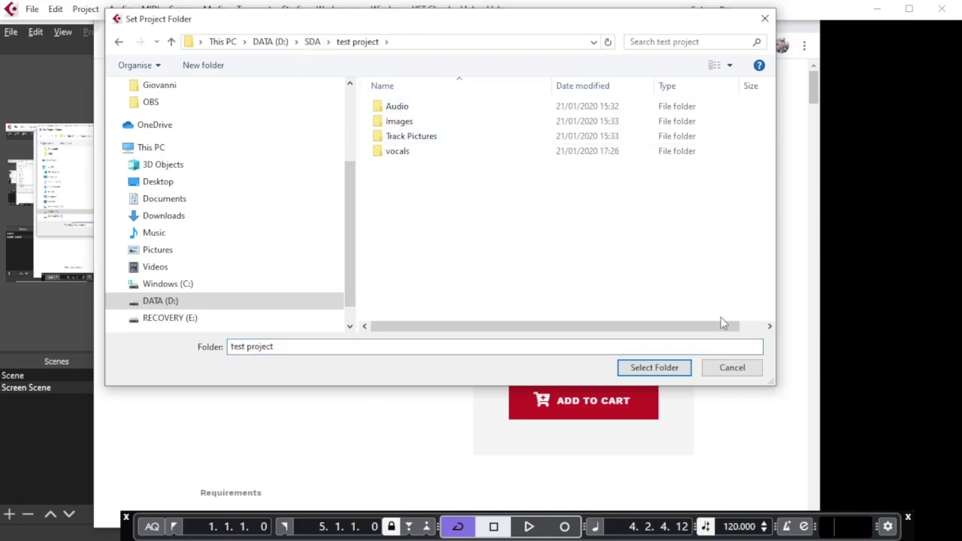
left_click(657, 370)
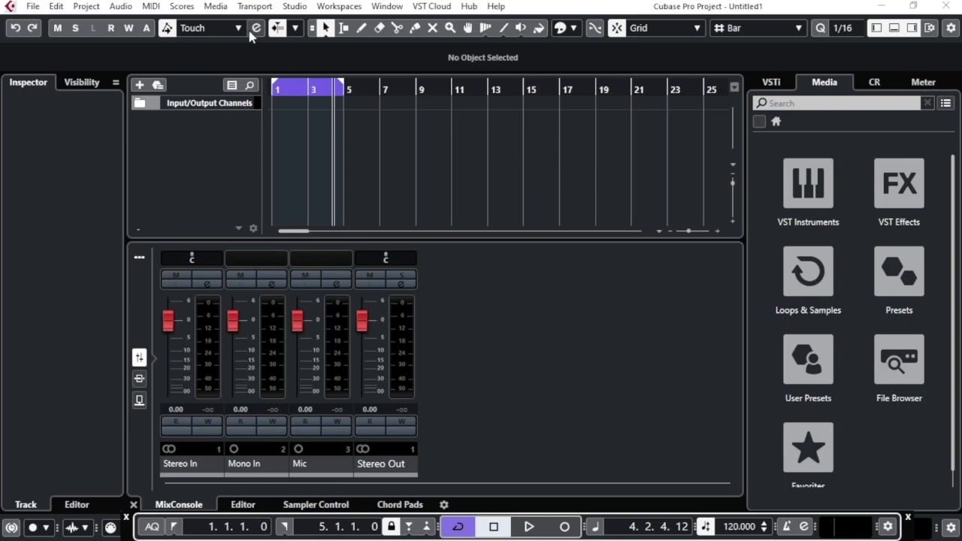
left_click(295, 6)
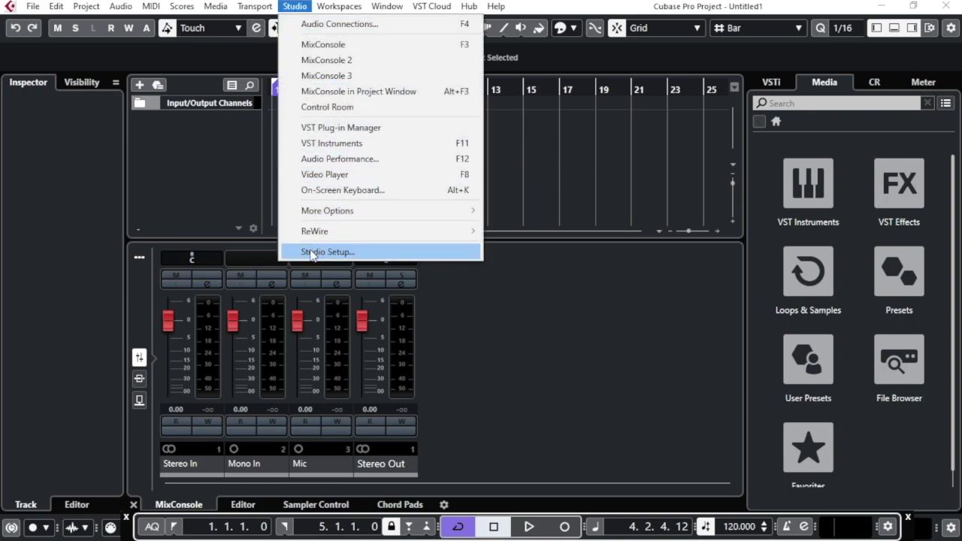
left_click(313, 252)
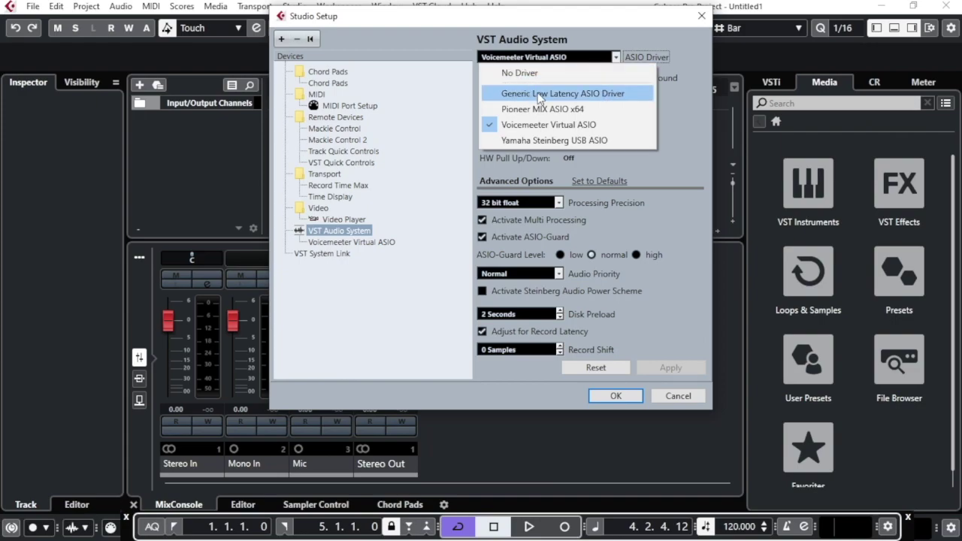
left_click(577, 24)
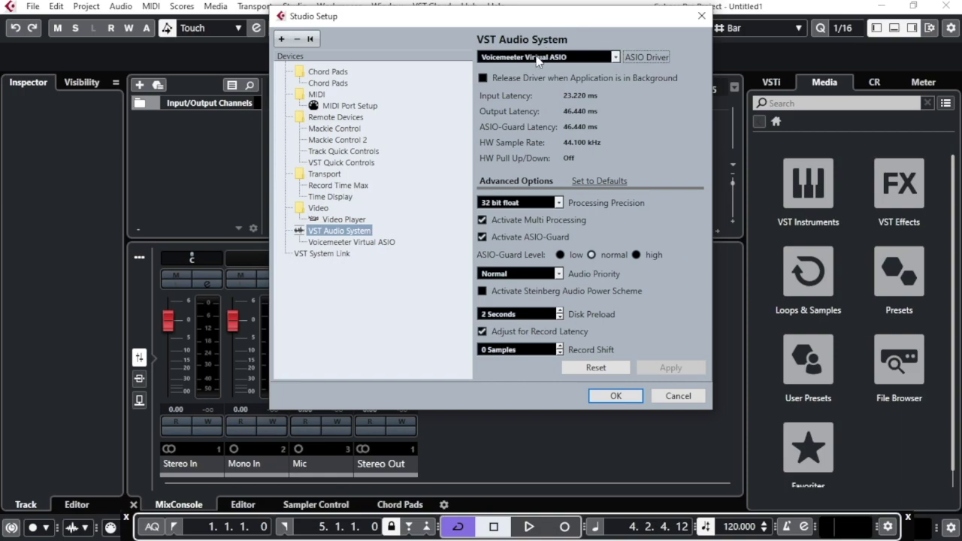
left_click(609, 395)
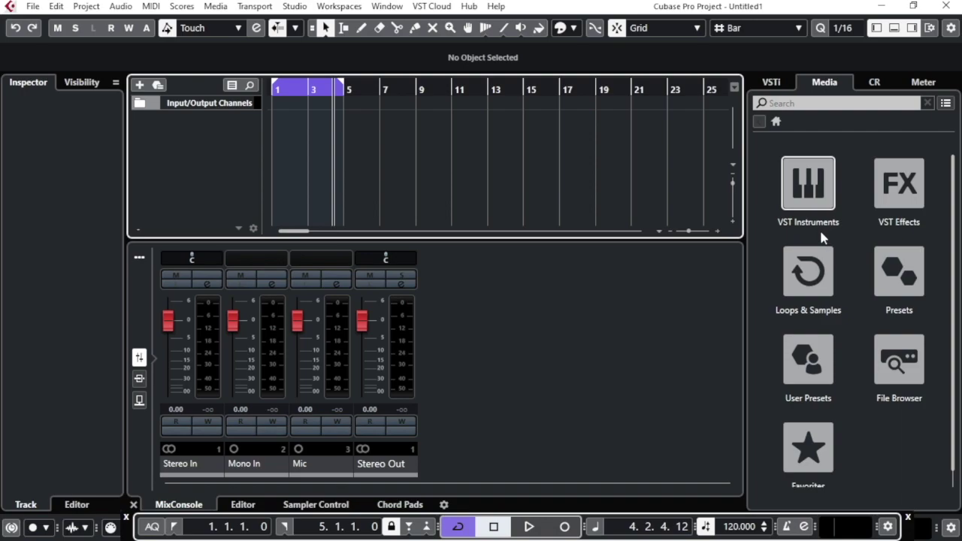
Browse Loops & Samples in the Media tab and open the AM SignatureDrums library
left_click(815, 270)
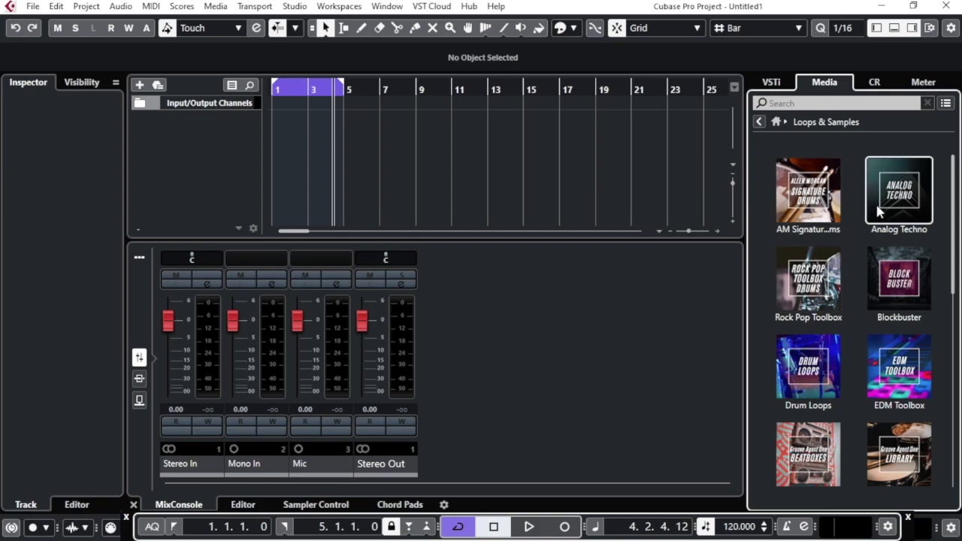
left_click_drag(955, 208, 946, 173)
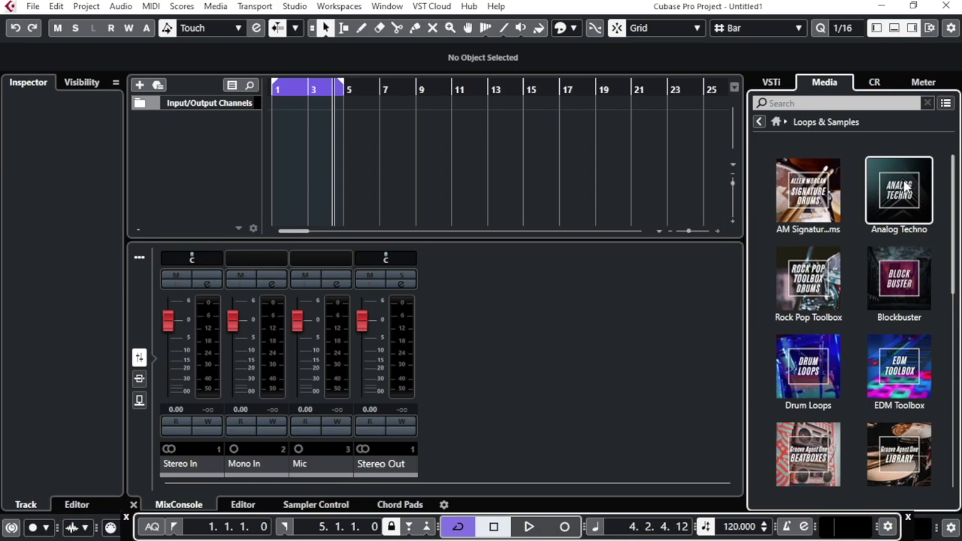
left_click(810, 212)
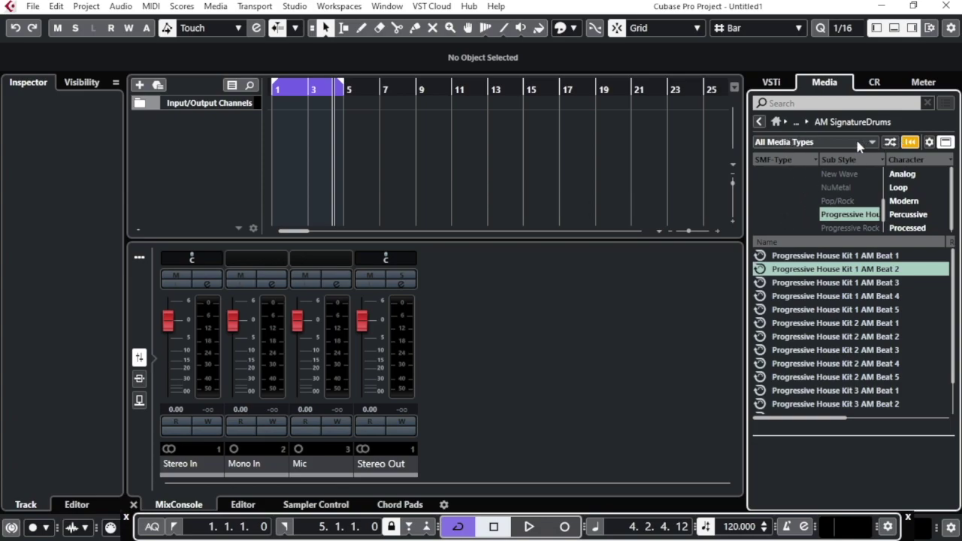
Filter the media types to MIDI Loops and MIDI Files only
left_click(781, 147)
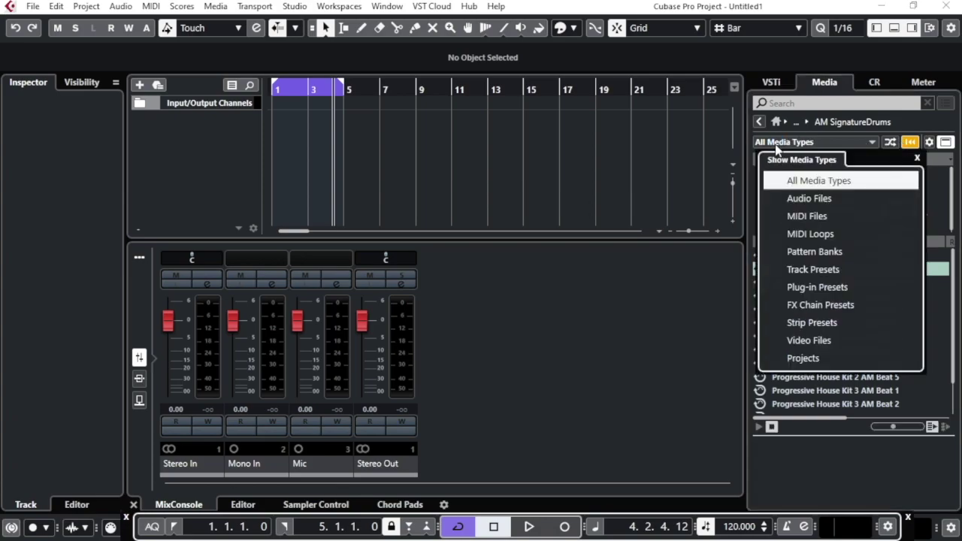
left_click(800, 234)
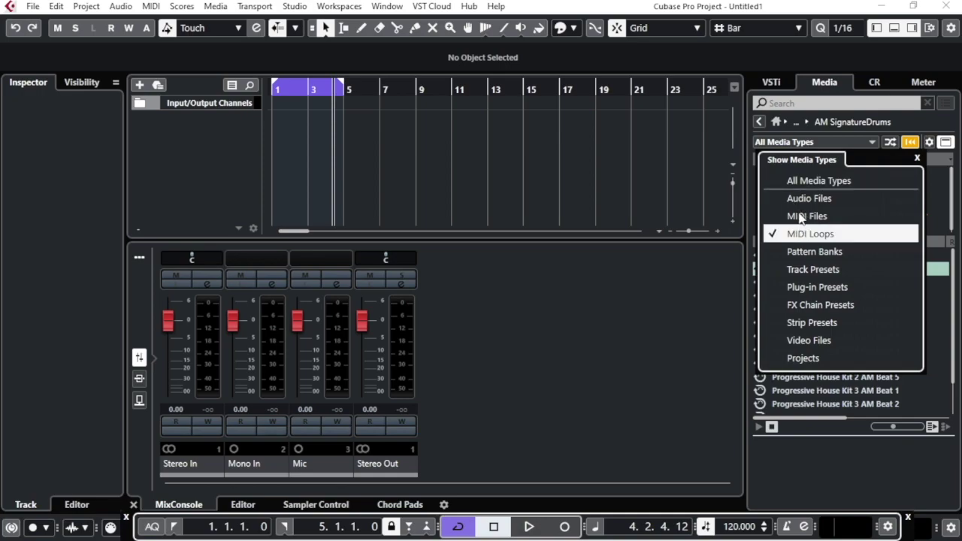
left_click(800, 217)
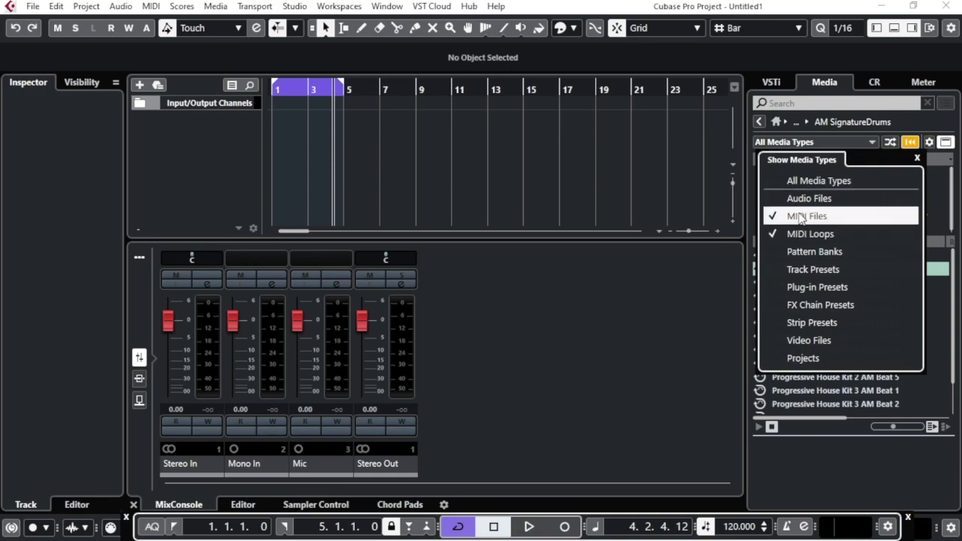
left_click(825, 141)
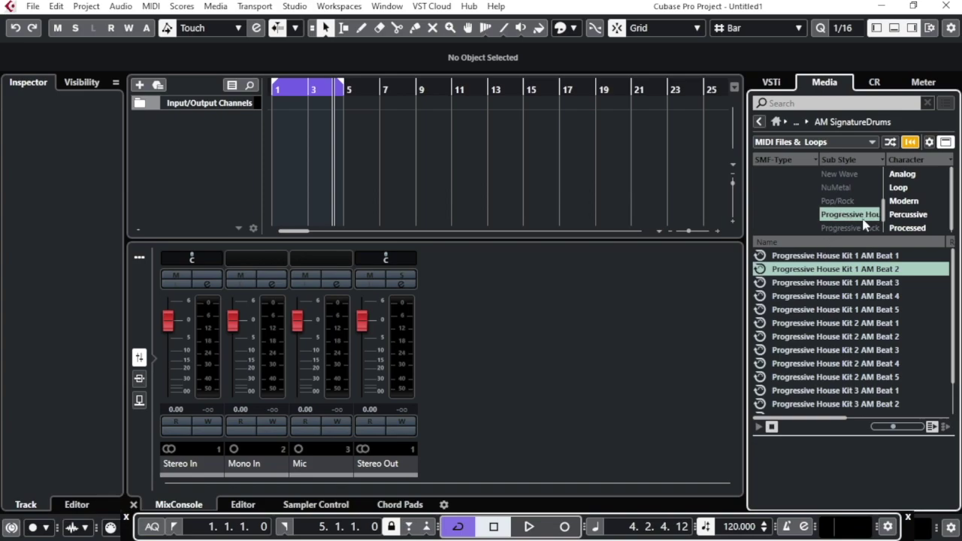
Preview Kit 1 AM Beat 3 with raised volume, then Beat 4, Beat 5 and Kit 2 AM Beat 1
left_click(791, 286)
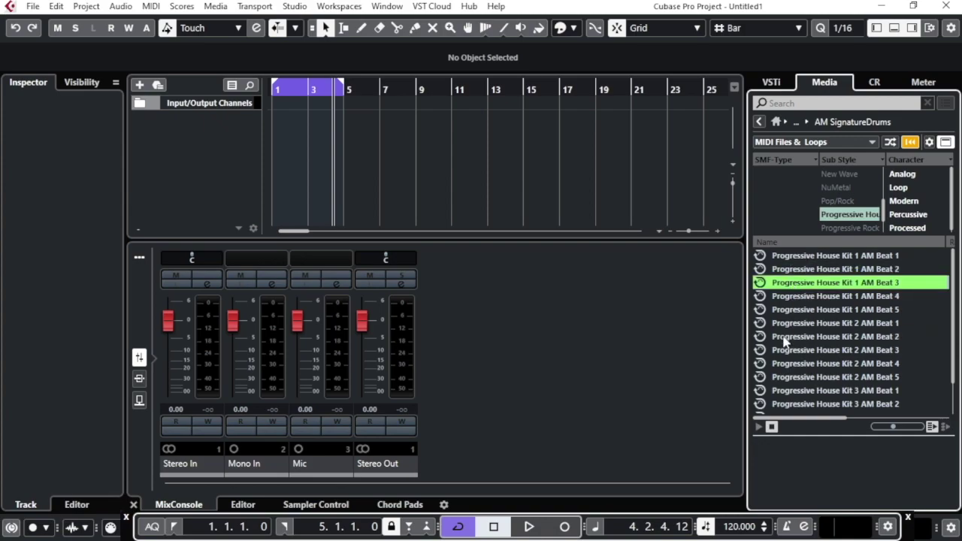
left_click(759, 426)
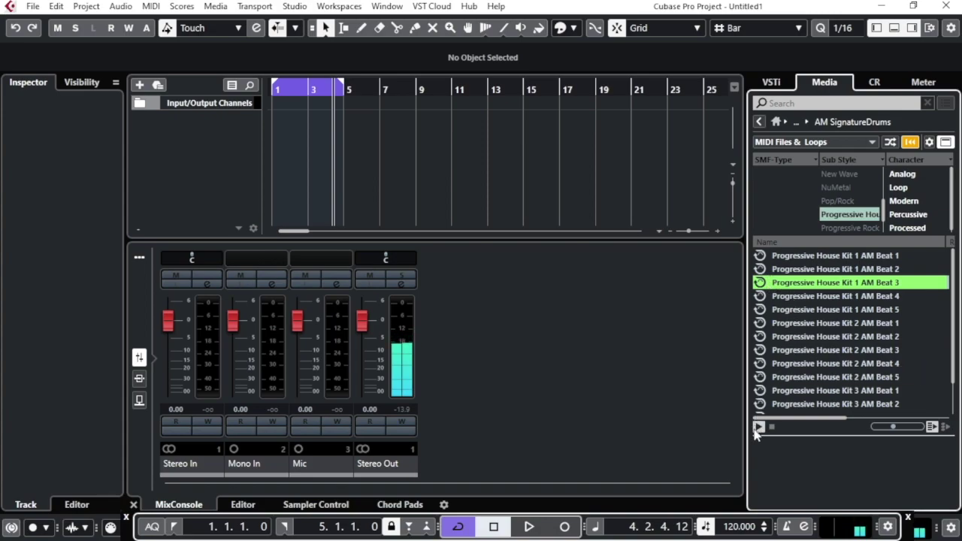
left_click(894, 428)
left_click_drag(894, 428, 898, 429)
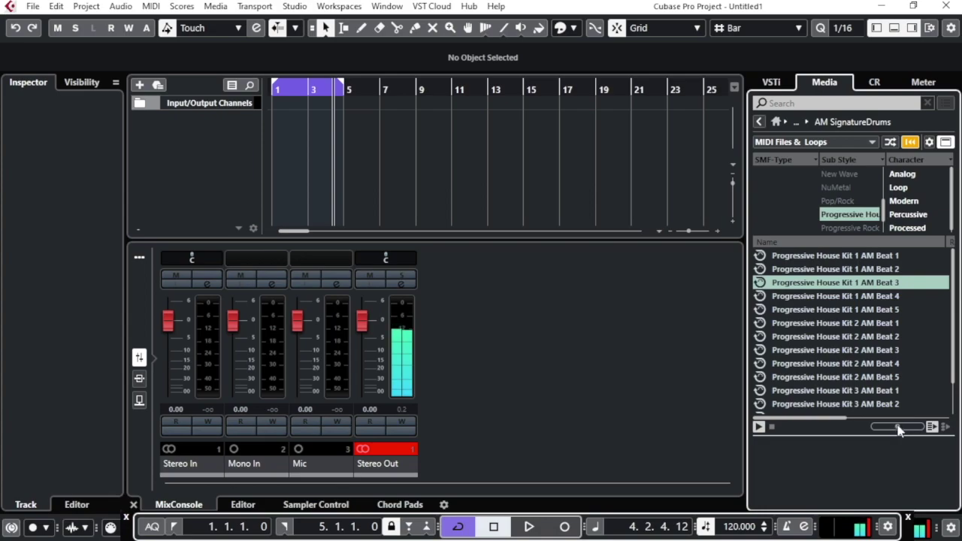
left_click(791, 298)
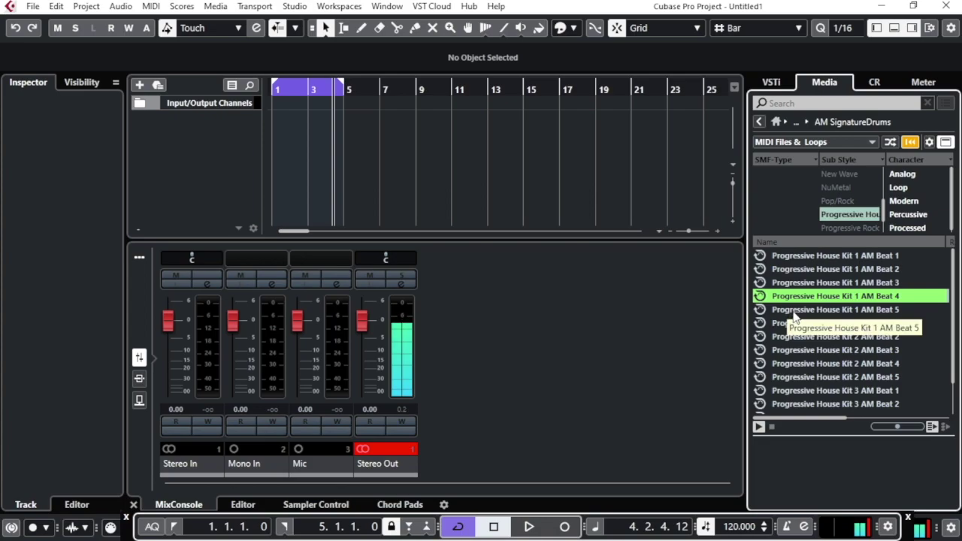
left_click(794, 315)
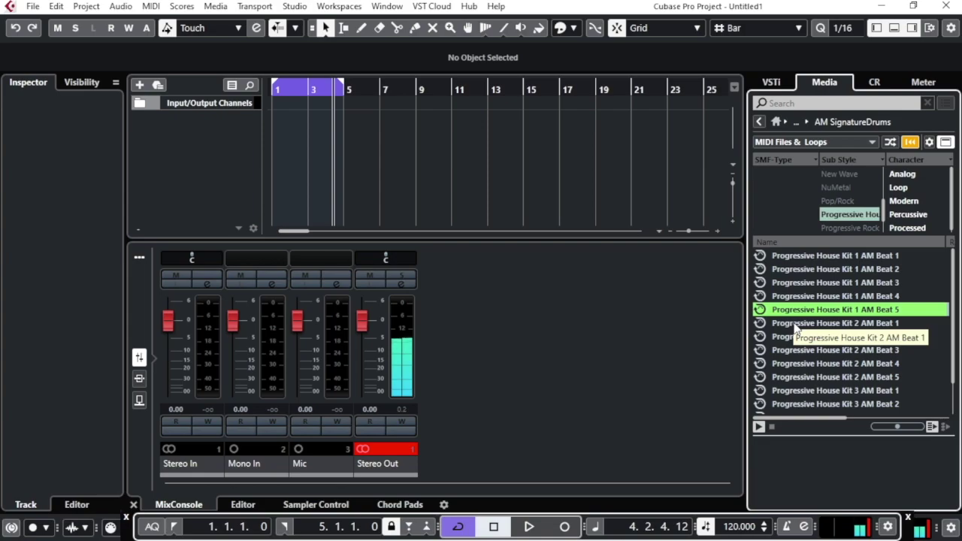
left_click(798, 325)
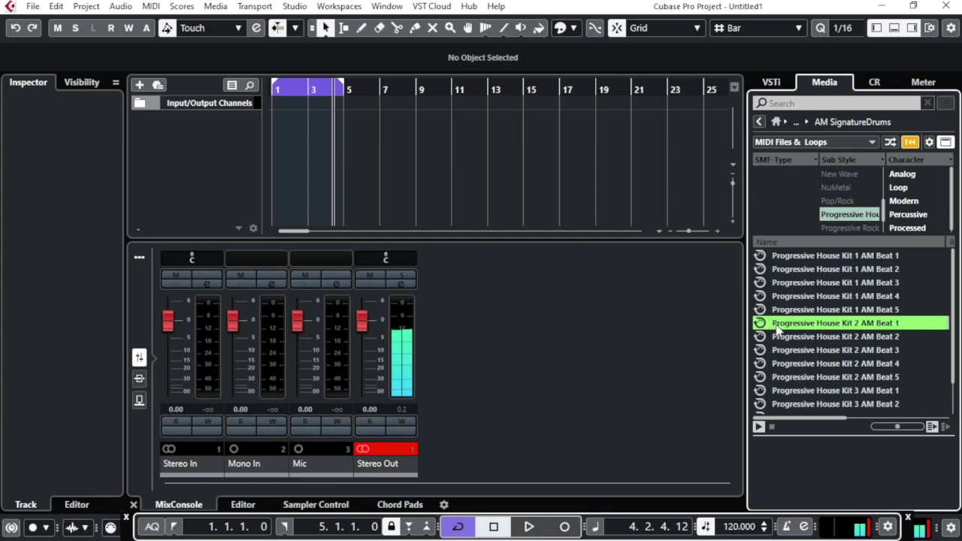
Drag the Kit 2 AM Beat 1 loop into the project and open its notes in the Key Editor
left_click_drag(780, 328, 235, 120)
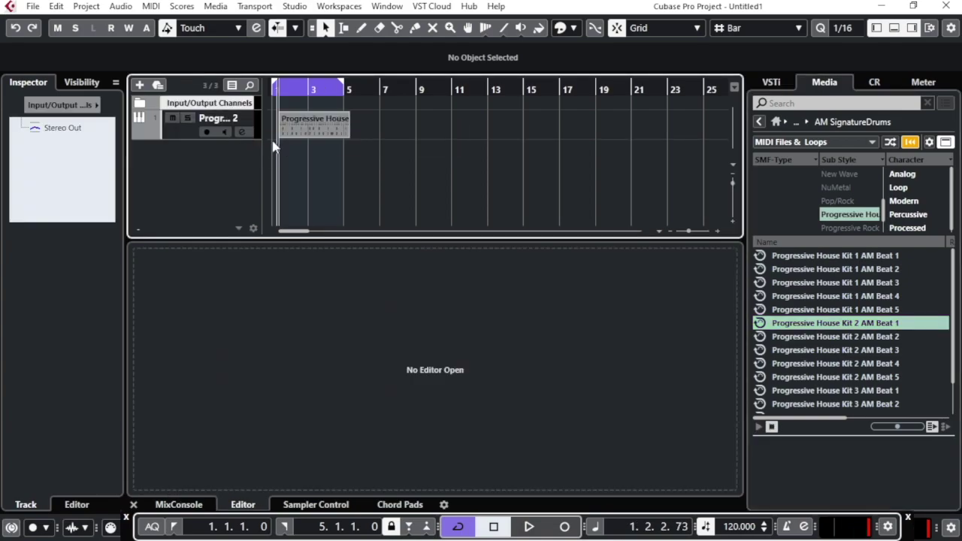
left_click(298, 119)
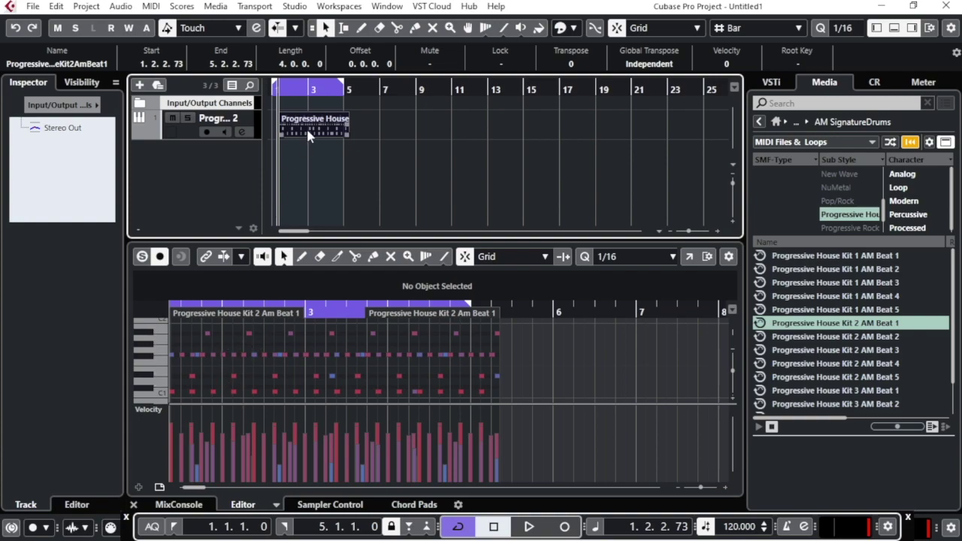
left_click(154, 397)
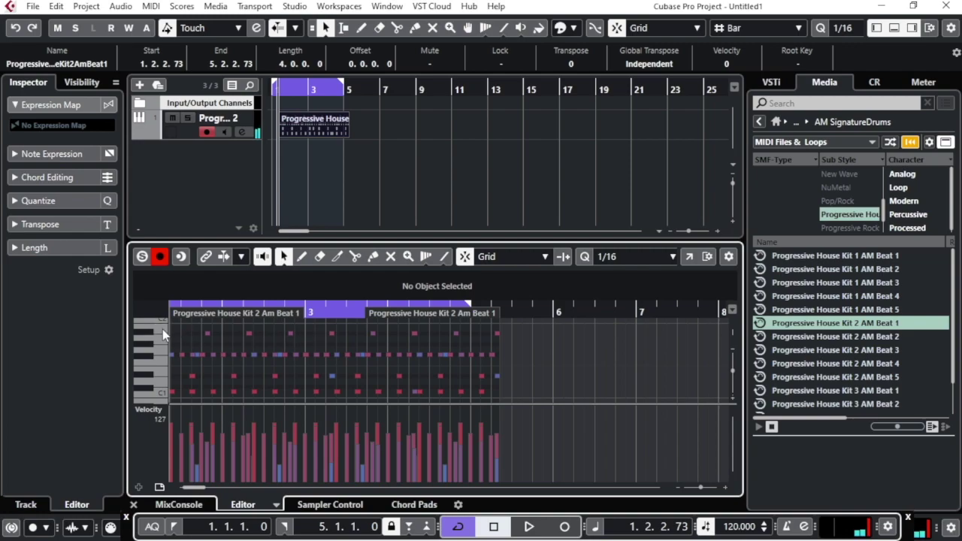
Audition the drum sounds around C1, then move the part to start at bar 1
left_click(146, 338)
left_click(145, 361)
left_click(145, 339)
left_click(148, 380)
left_click(150, 392)
left_click(150, 394)
left_click_drag(310, 124, 285, 123)
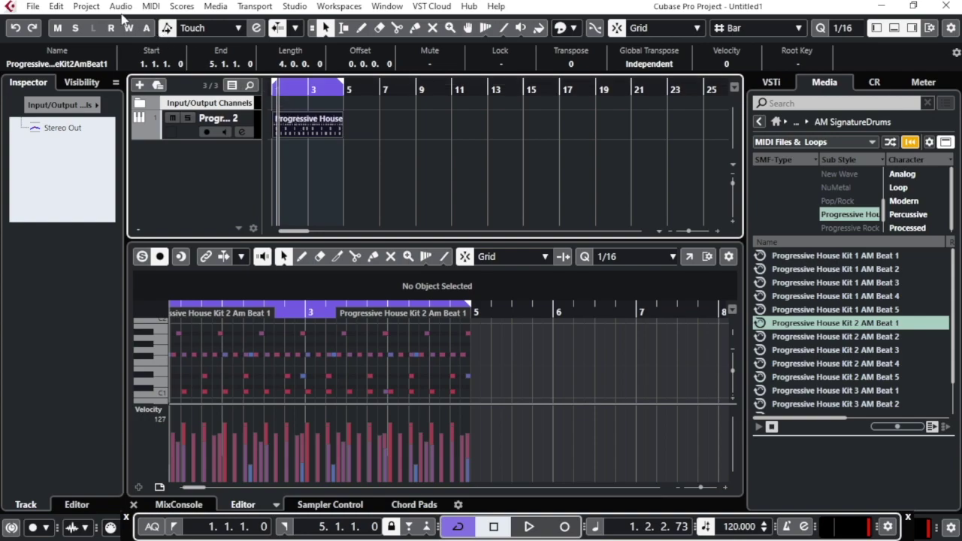
Dissolve the drum part with MIDI > Dissolve Part using Separate Channels
left_click(151, 6)
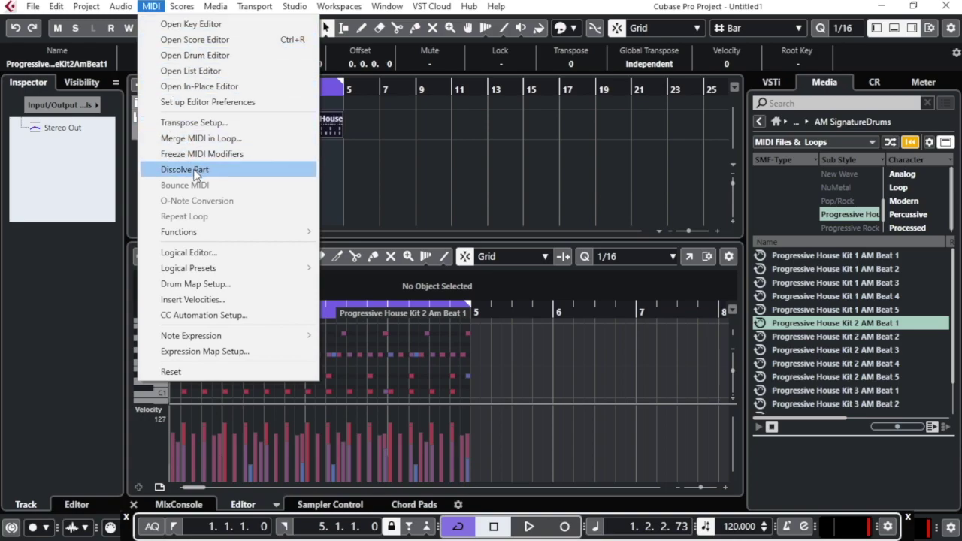
left_click(184, 170)
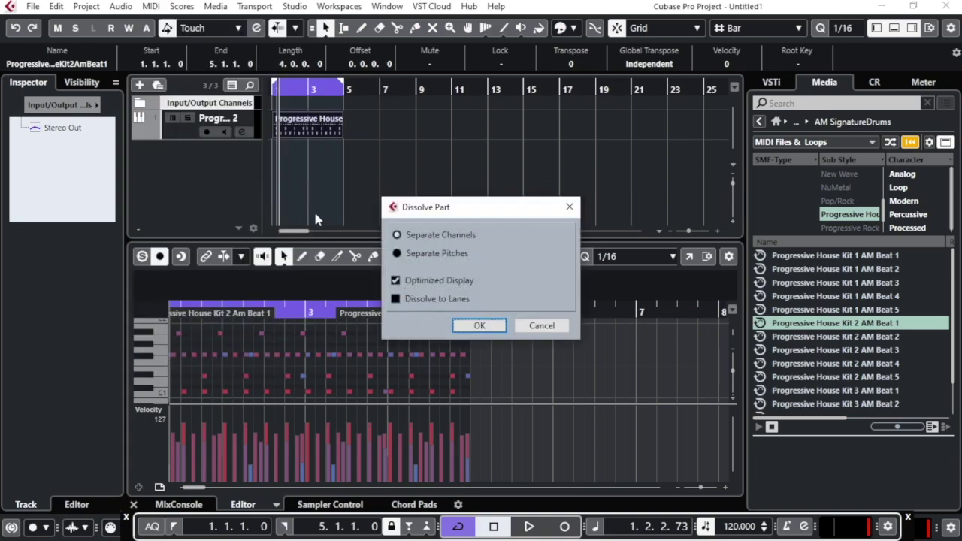
left_click(478, 325)
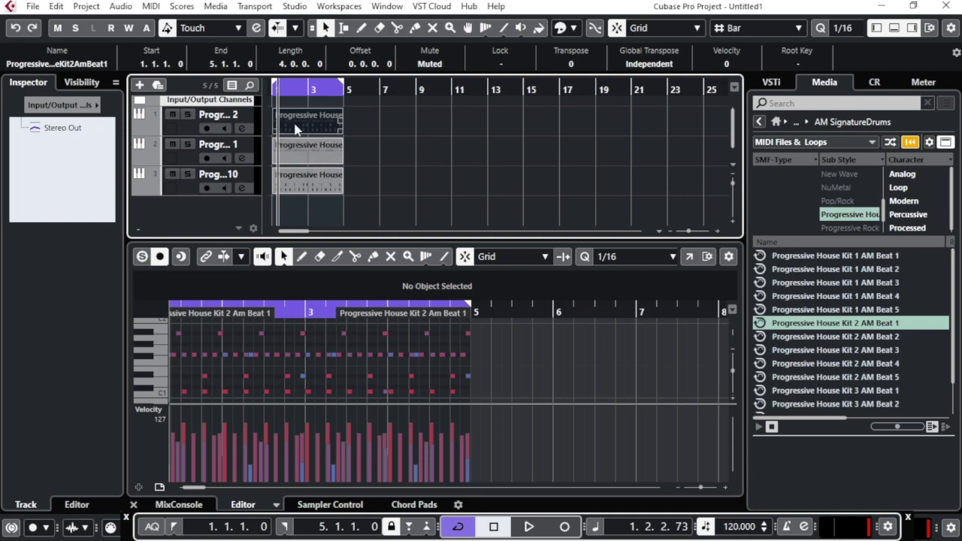
Inspect the notes of the new channel 1 and channel 10 parts
left_click(300, 152)
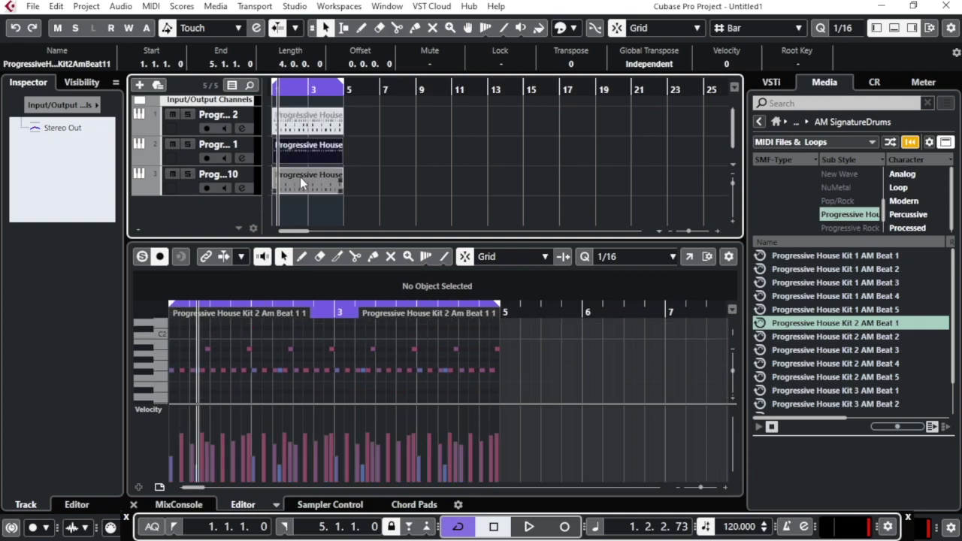
left_click(295, 182)
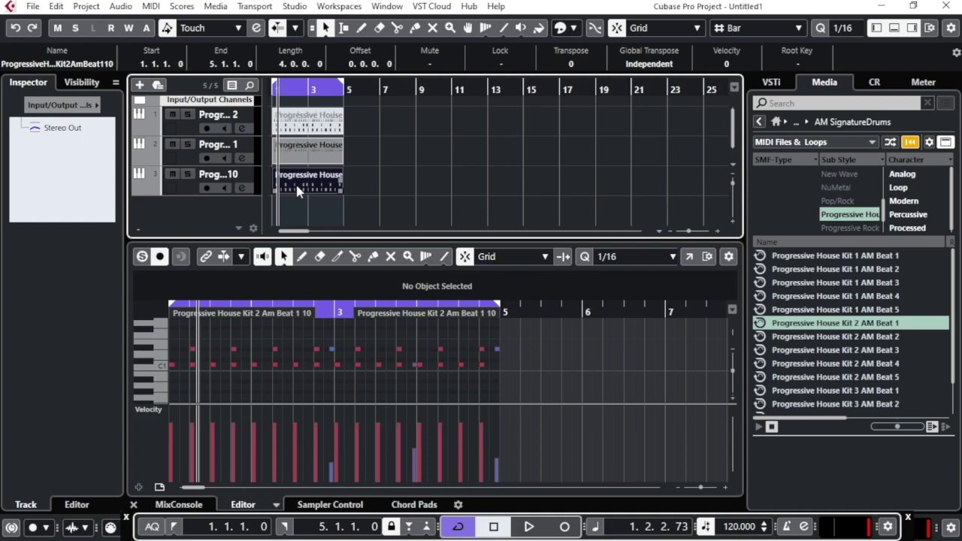
left_click(308, 144)
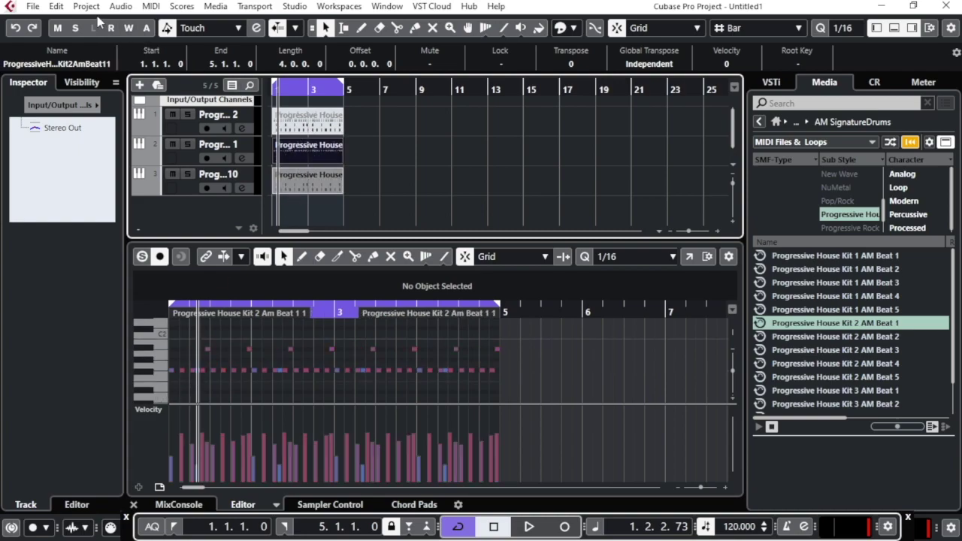
left_click(148, 6)
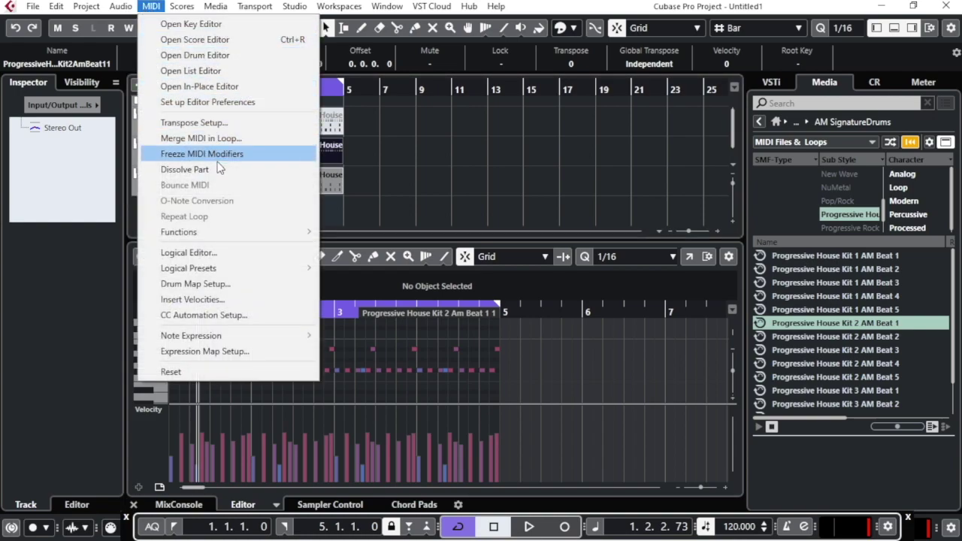
Dissolve the channel 1 part with the Separate Pitches option
left_click(222, 173)
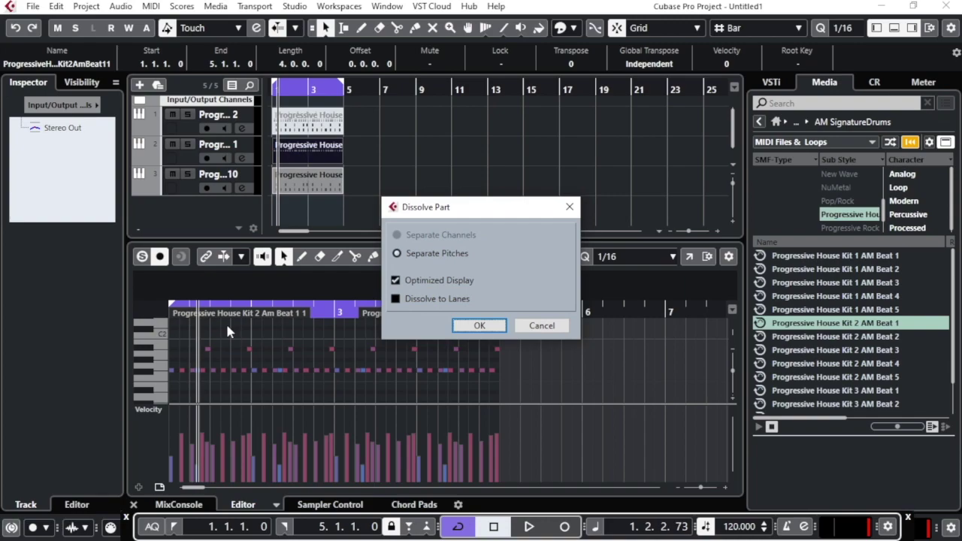
left_click(479, 325)
left_click(340, 160)
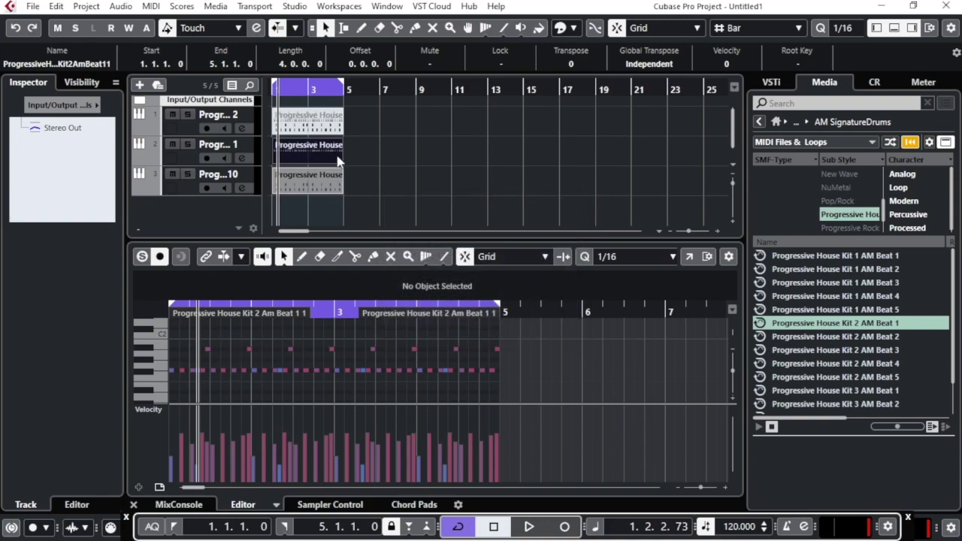
scroll(340, 160, "down", 2)
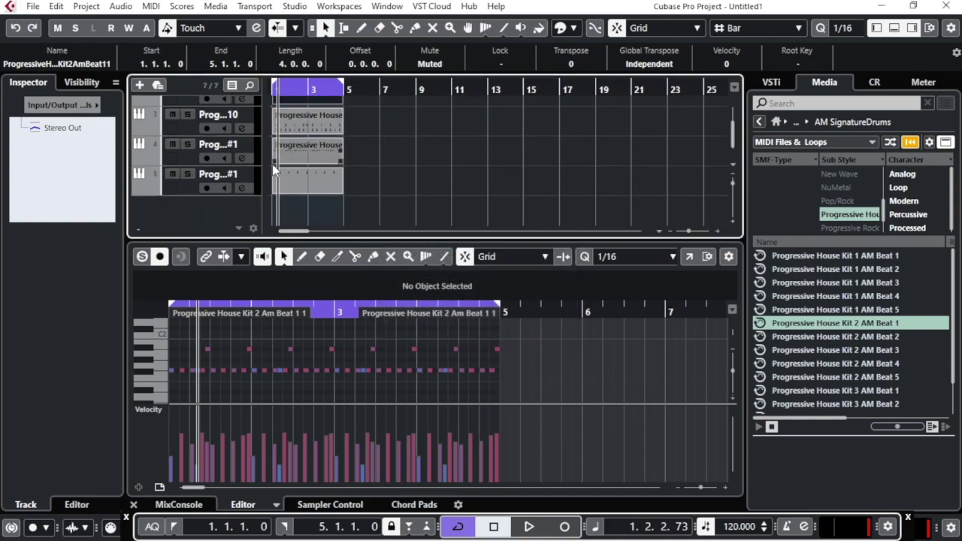
Audition the new A#1 and F#1 parts, then select the channel 10 drum part
left_click(291, 181)
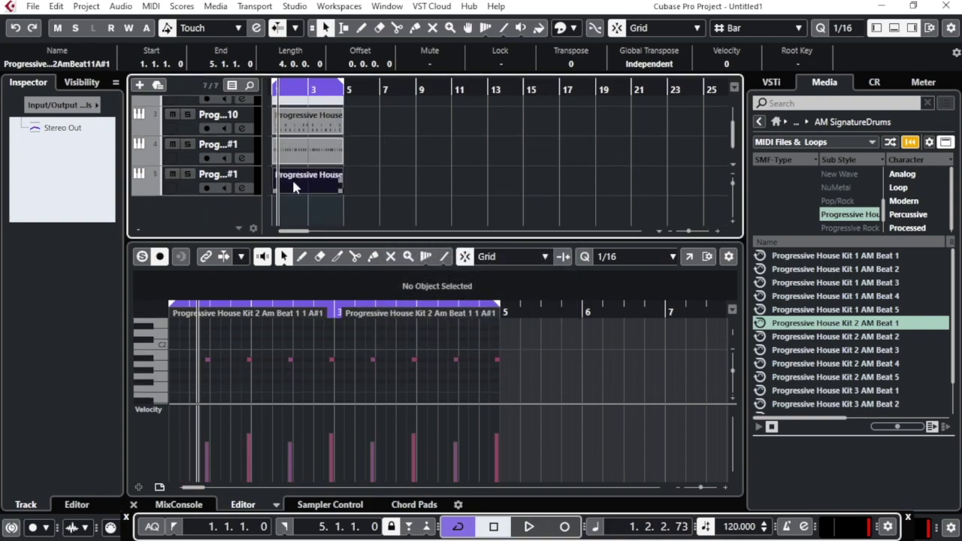
left_click(145, 365)
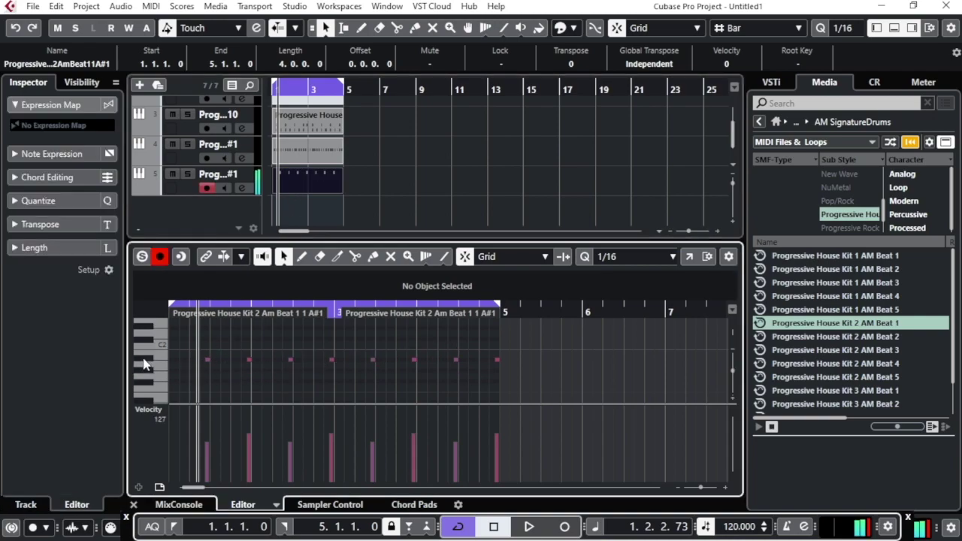
left_click(313, 160)
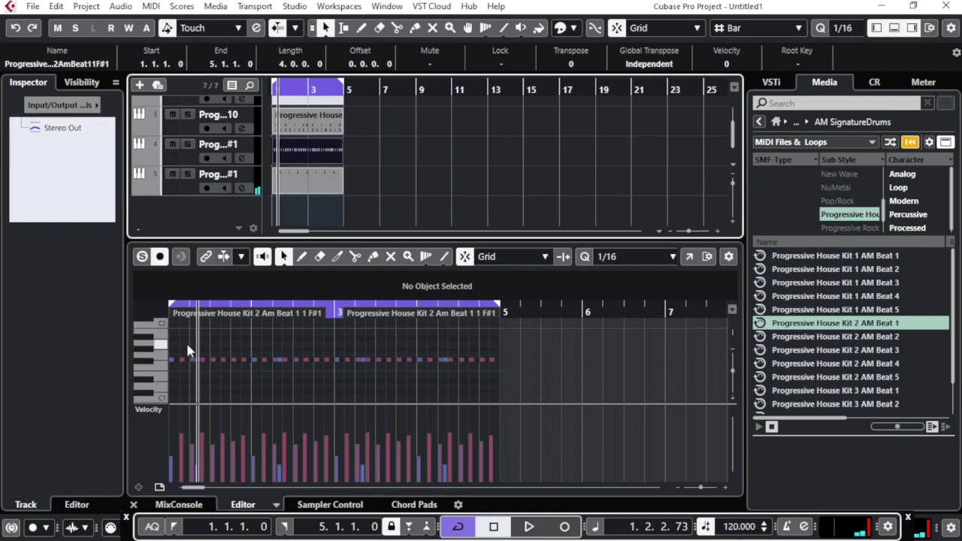
left_click(149, 363)
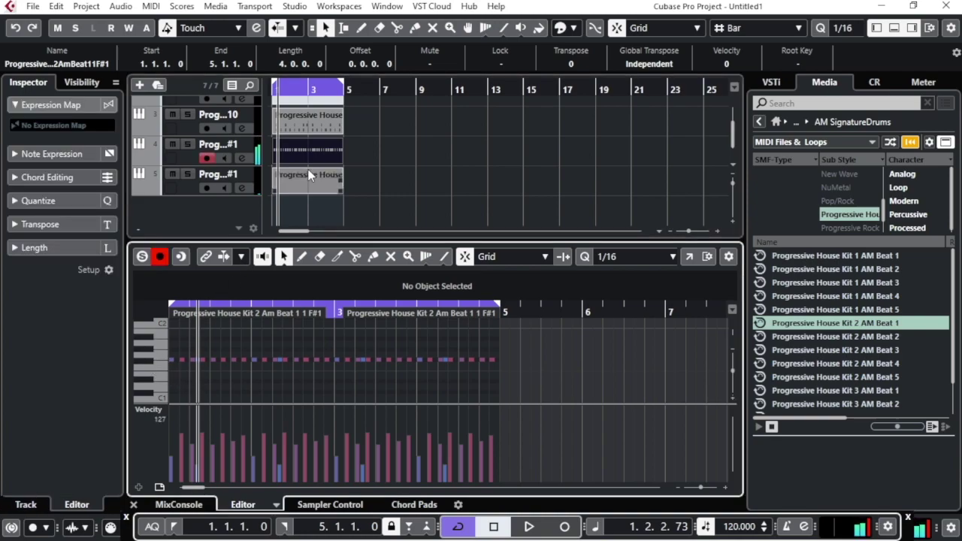
scroll(312, 171, "up", 1)
left_click(308, 147)
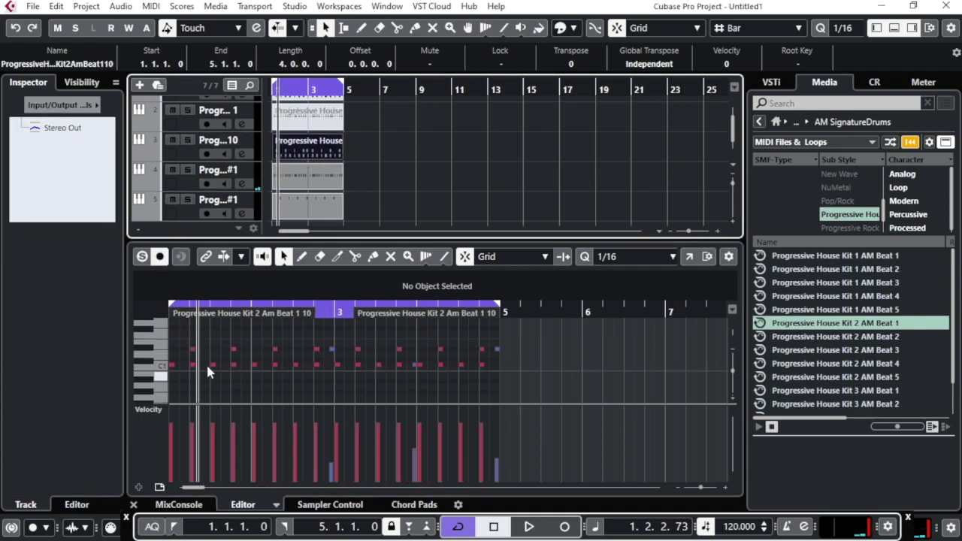
left_click(151, 6)
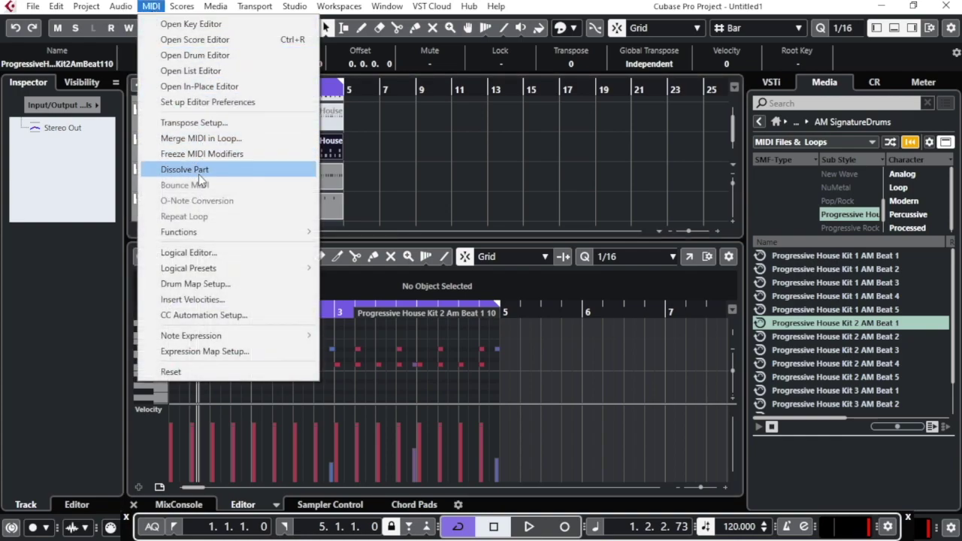
Dissolve the channel 10 drum part with Separate Pitches, then inspect and audition the D#1 and C1 parts
left_click(200, 171)
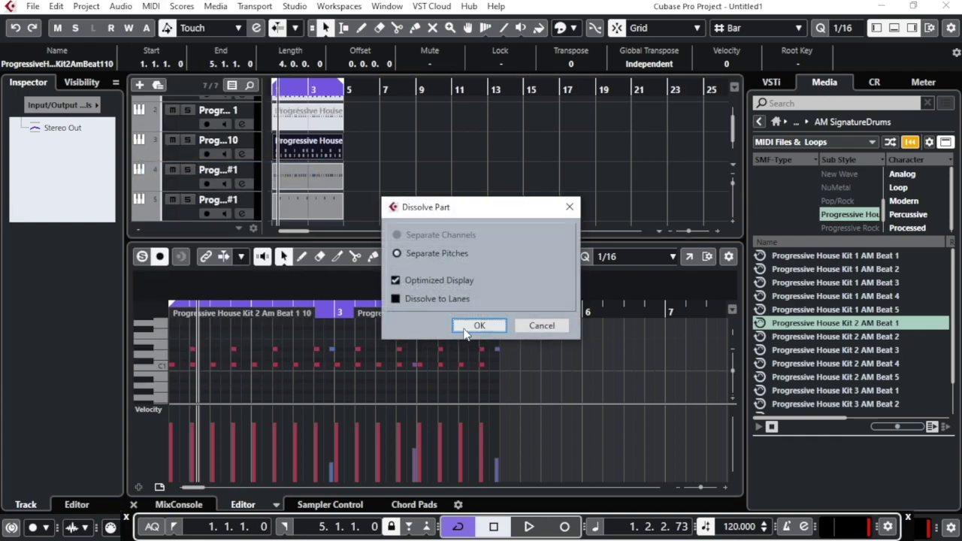
left_click(479, 326)
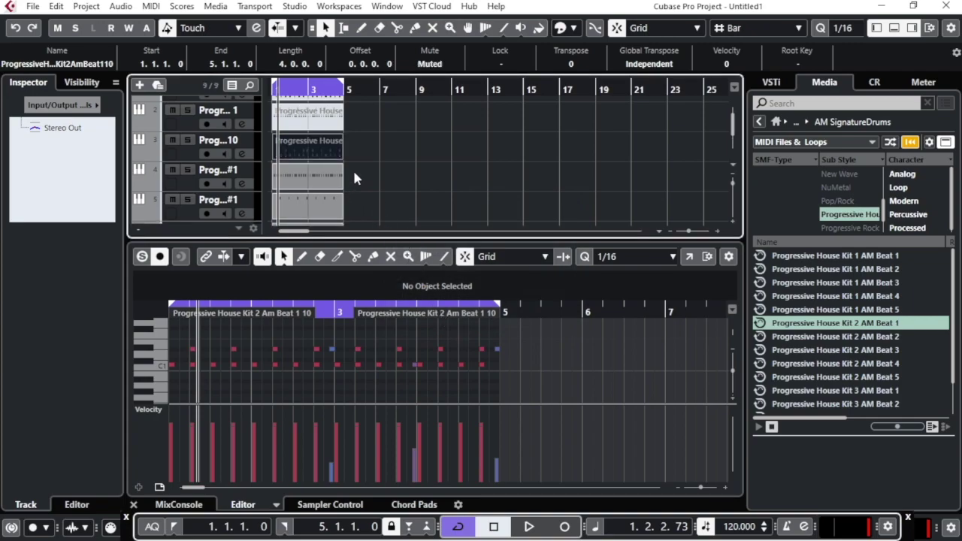
left_click(282, 179)
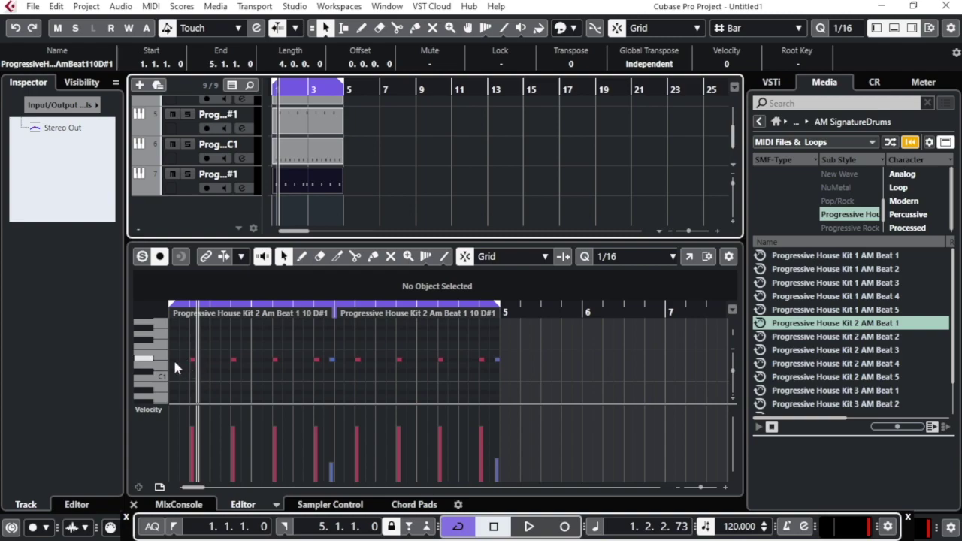
left_click(148, 363)
left_click(295, 160)
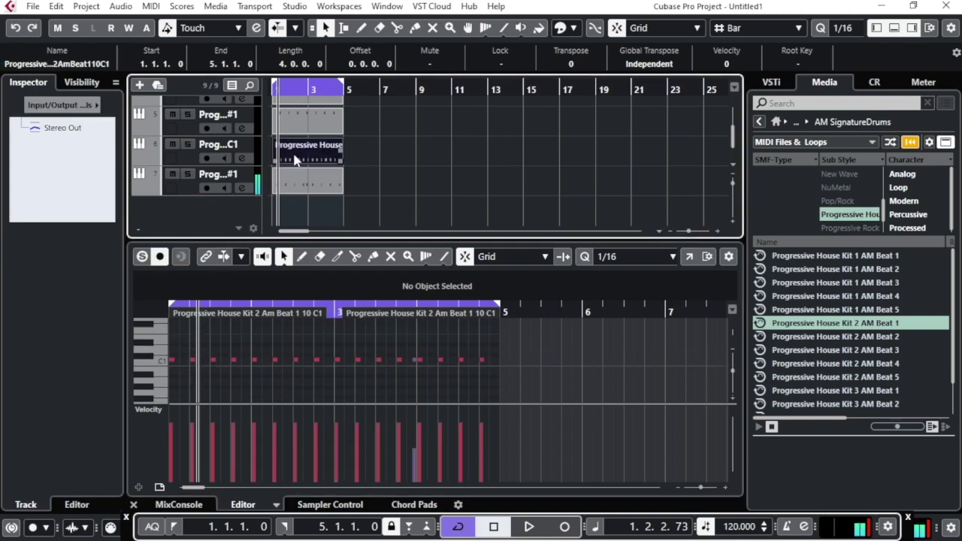
left_click(167, 362)
scroll(326, 187, "up", 4)
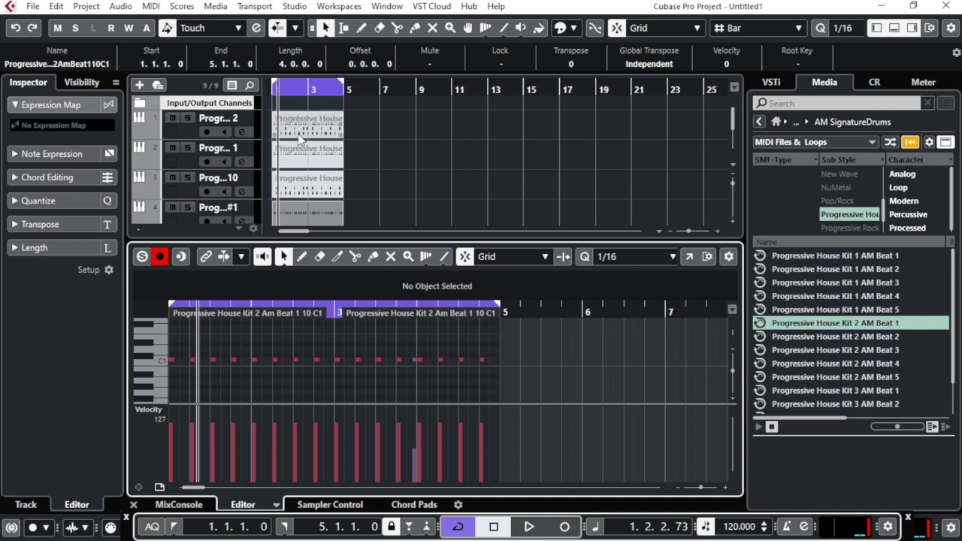
Solo track 3 and play it back alone, then remove its solo
left_click(188, 178)
key("space")
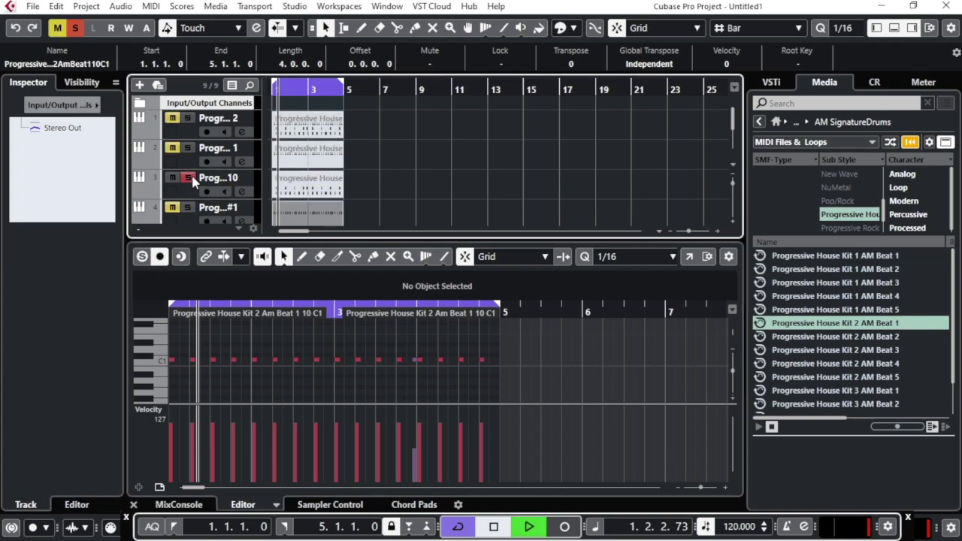
key("space")
left_click(189, 178)
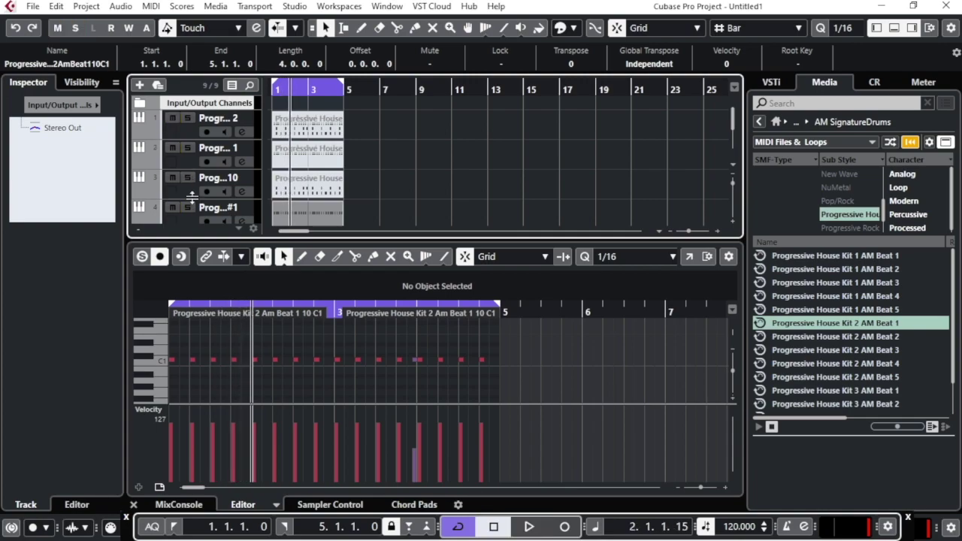
Audition the drum loops during playback, soloing tracks 4, 5, 6 and 7 in turn
left_click(188, 208)
scroll(300, 207, "down", 2)
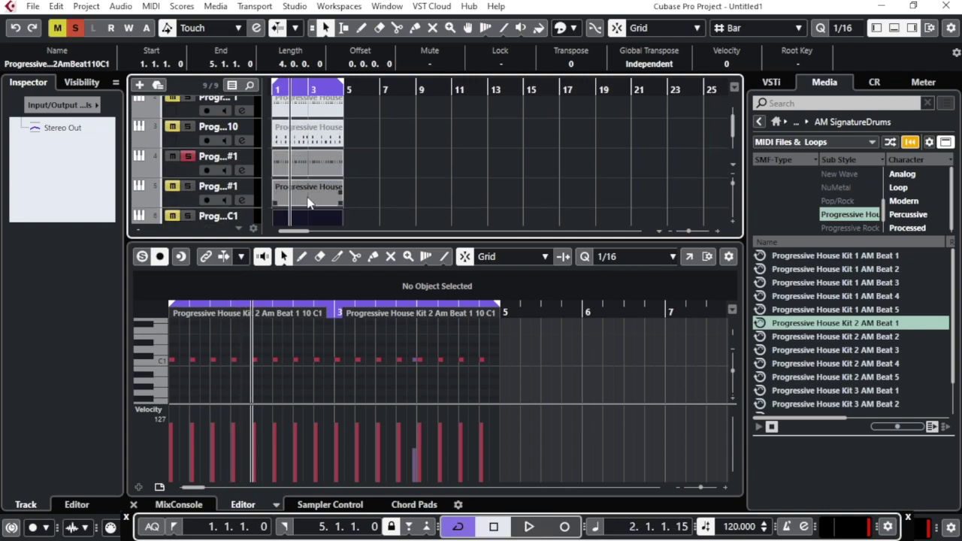
key("space")
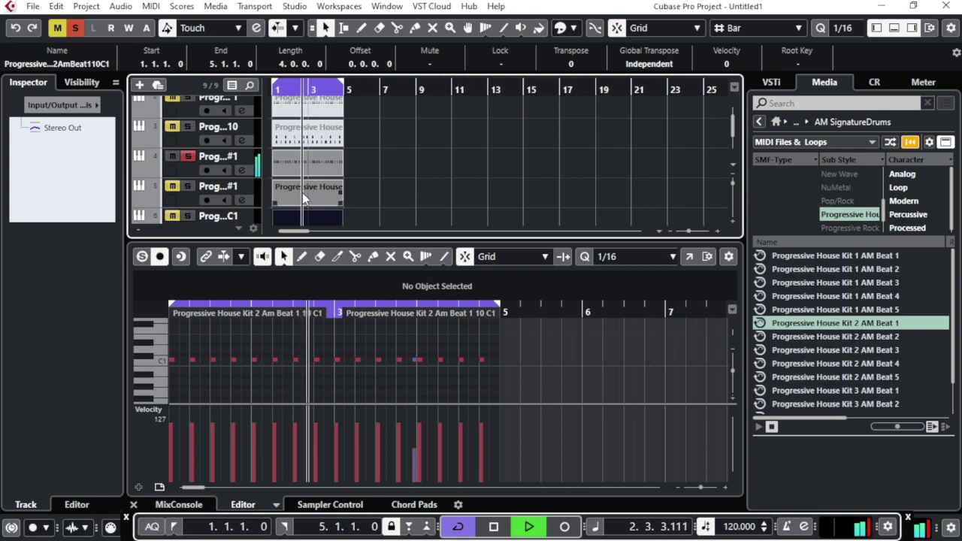
left_click(188, 189)
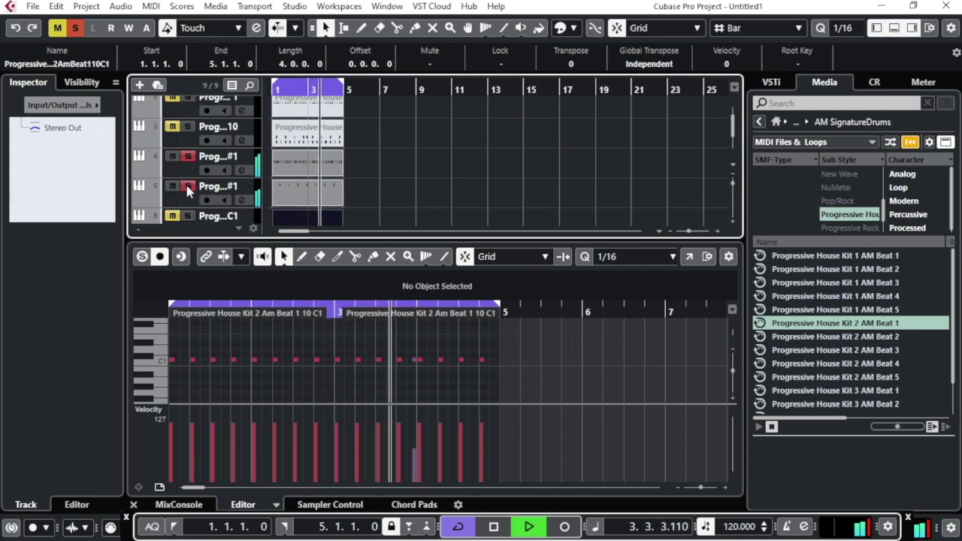
left_click(189, 216)
scroll(190, 217, "down", 2)
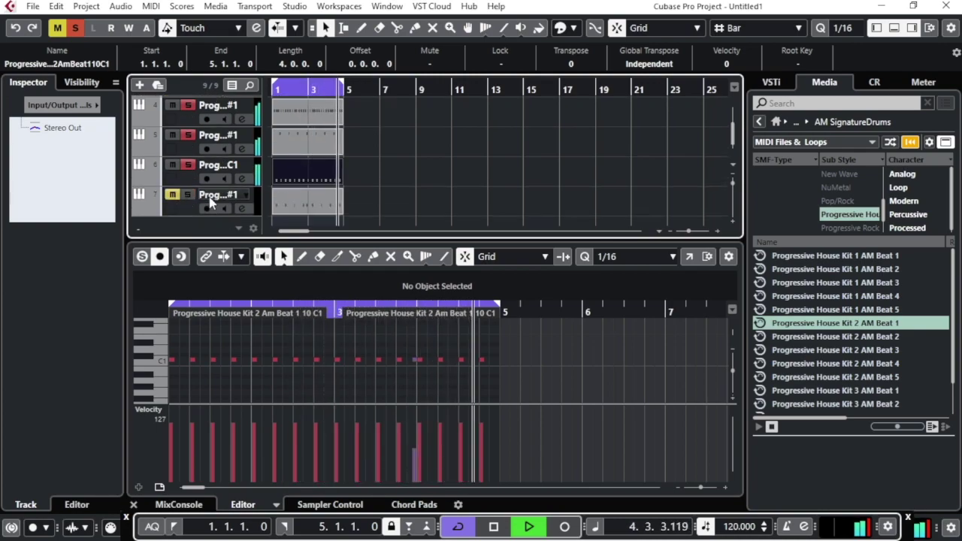
left_click(190, 196)
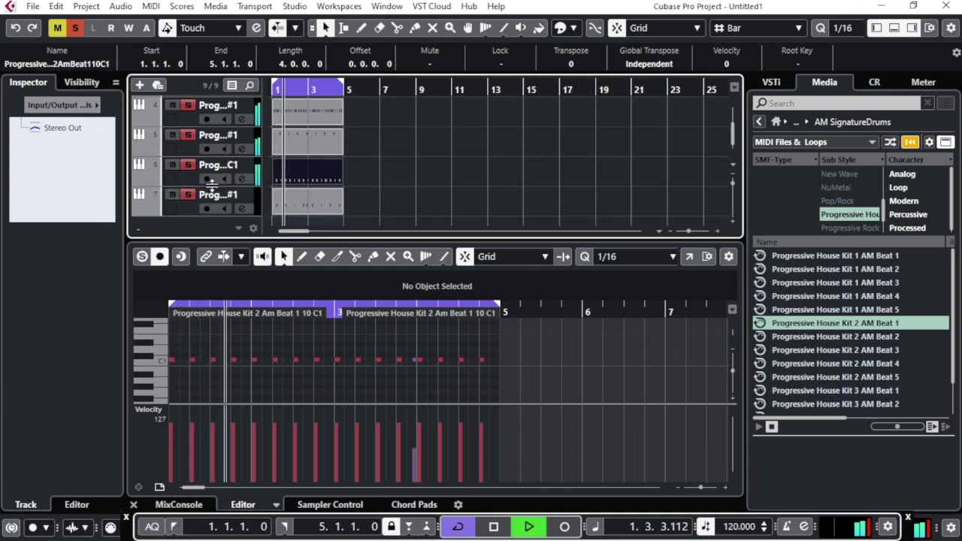
key("space")
Unsolo tracks 7 and 6 and clear every track's mute and solo globally
left_click(190, 195)
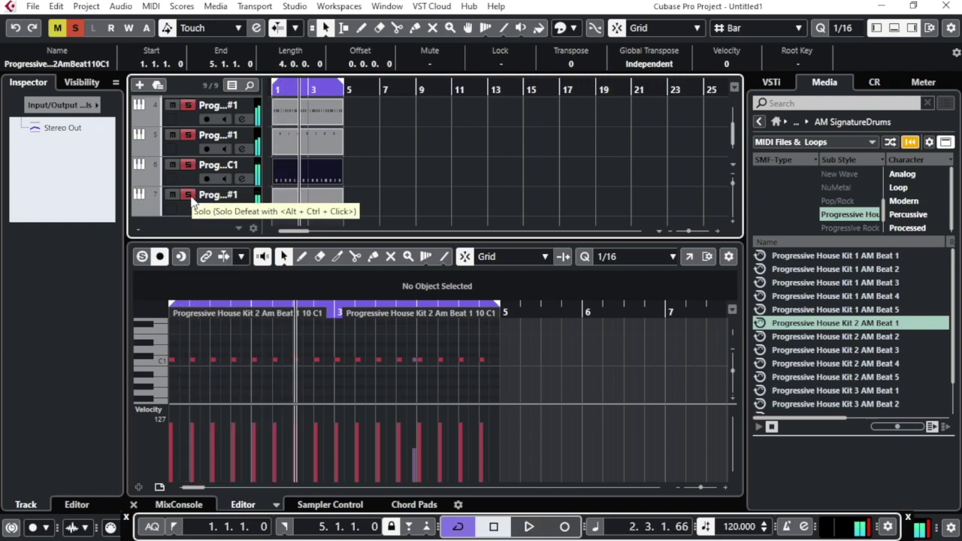
left_click(190, 164)
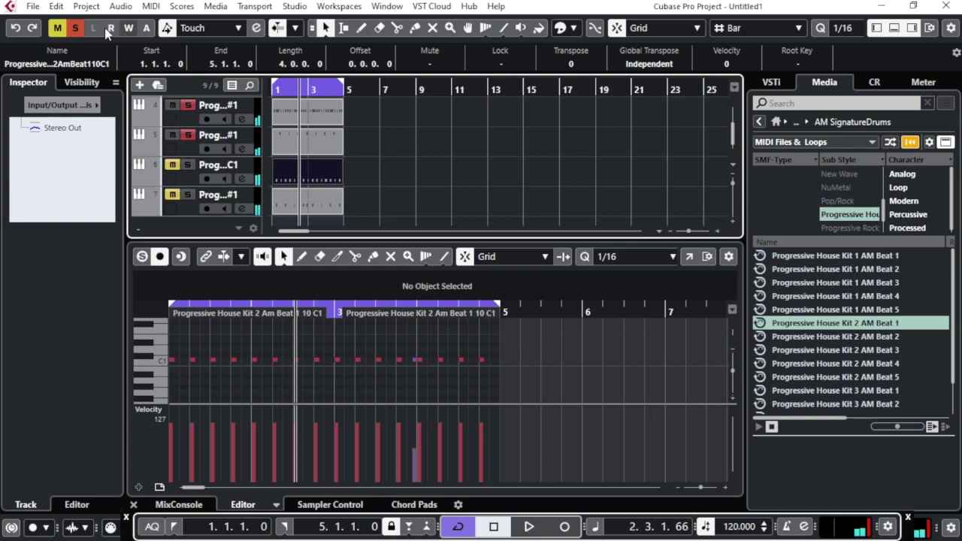
left_click(75, 28)
left_click(57, 28)
scroll(251, 146, "up", 3)
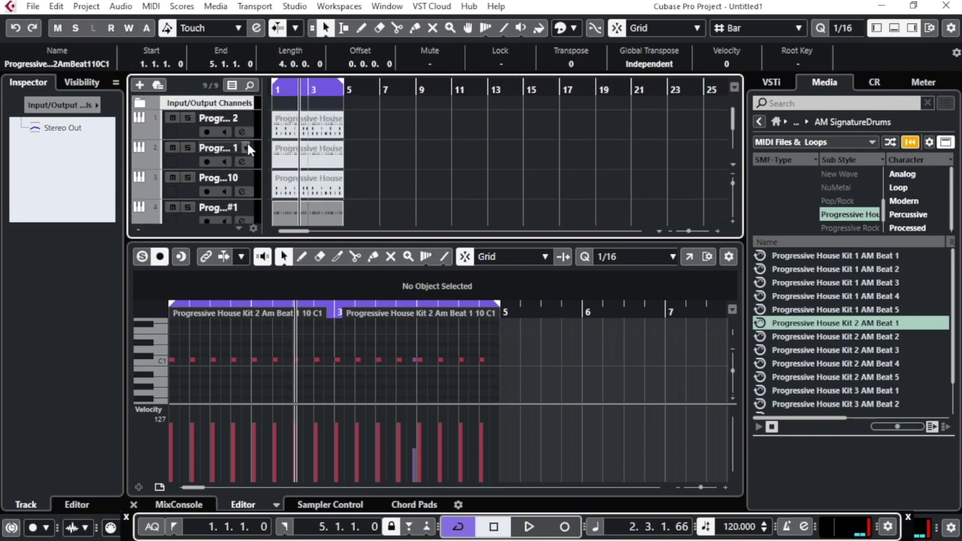
Delete the top three tracks one at a time with Remove Selected Tracks, confirming each deletion
left_click(186, 129)
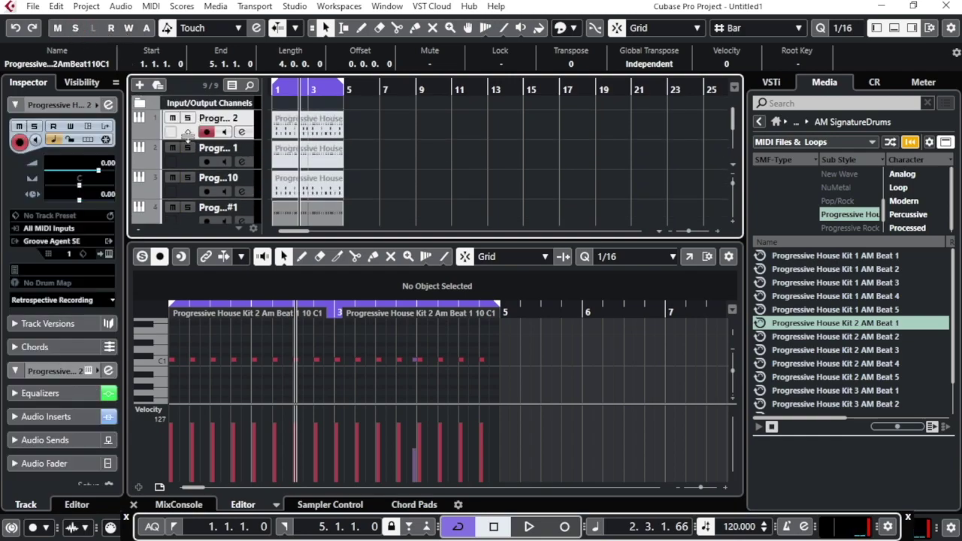
right_click(187, 133)
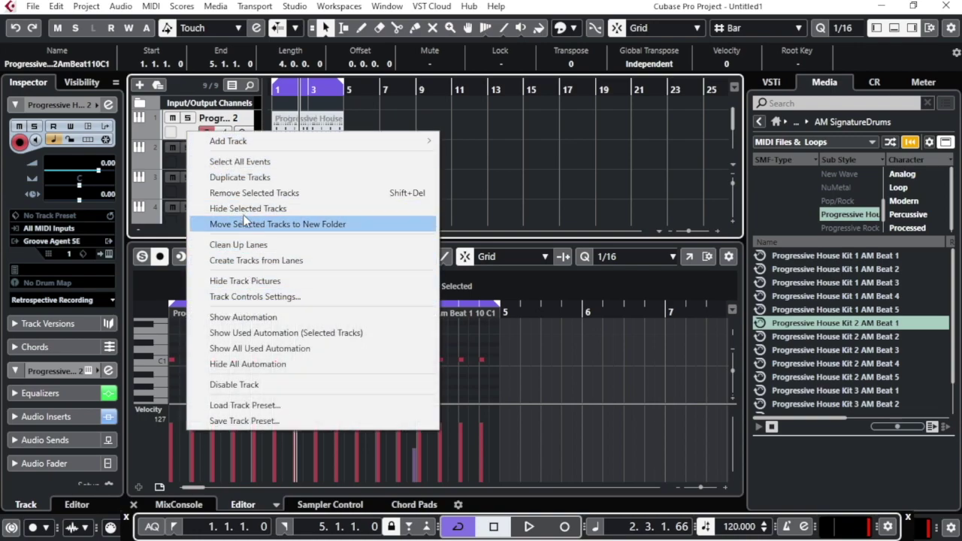
left_click(251, 194)
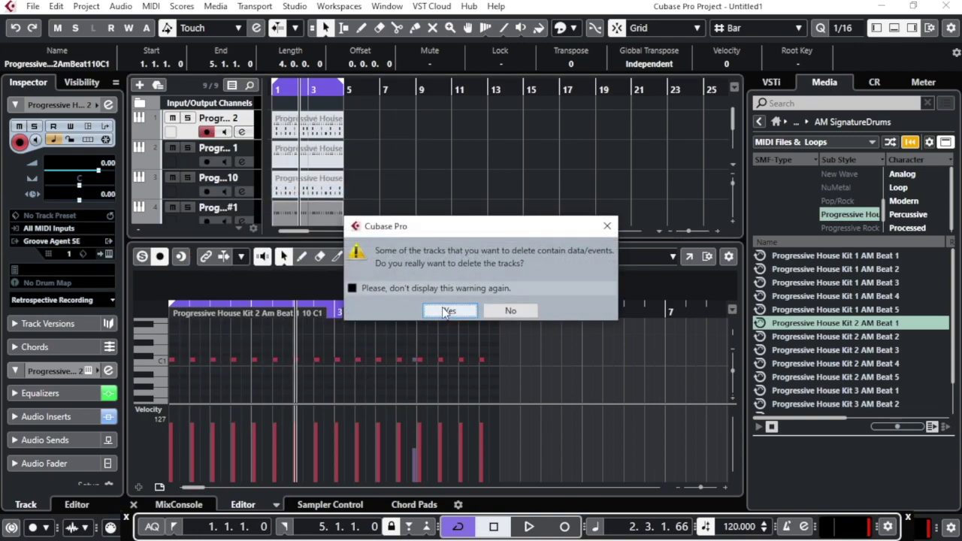
key("Return")
right_click(185, 126)
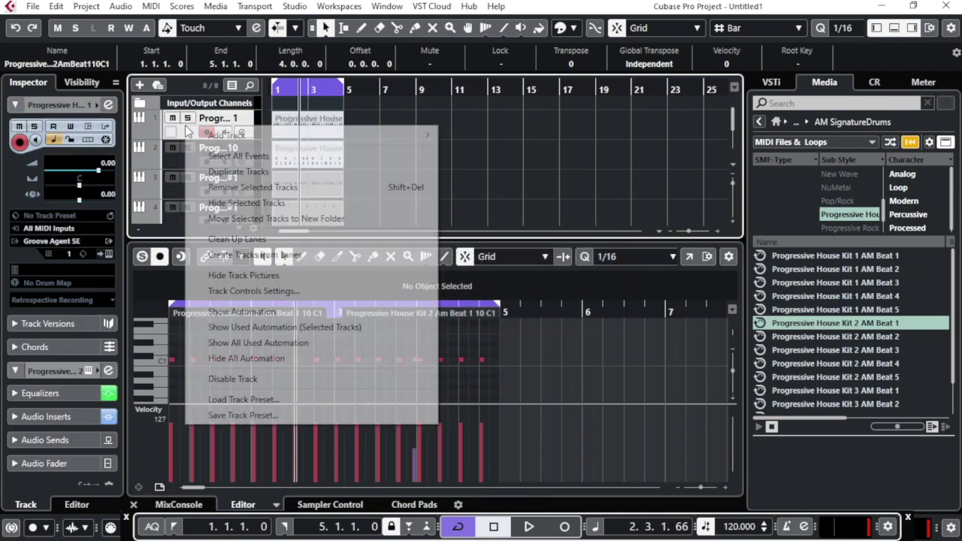
left_click(255, 188)
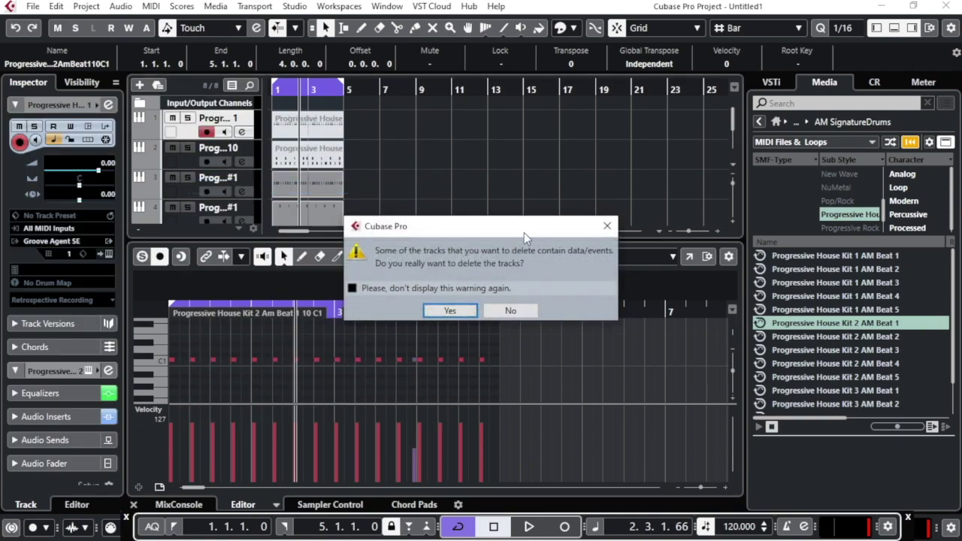
key("Return")
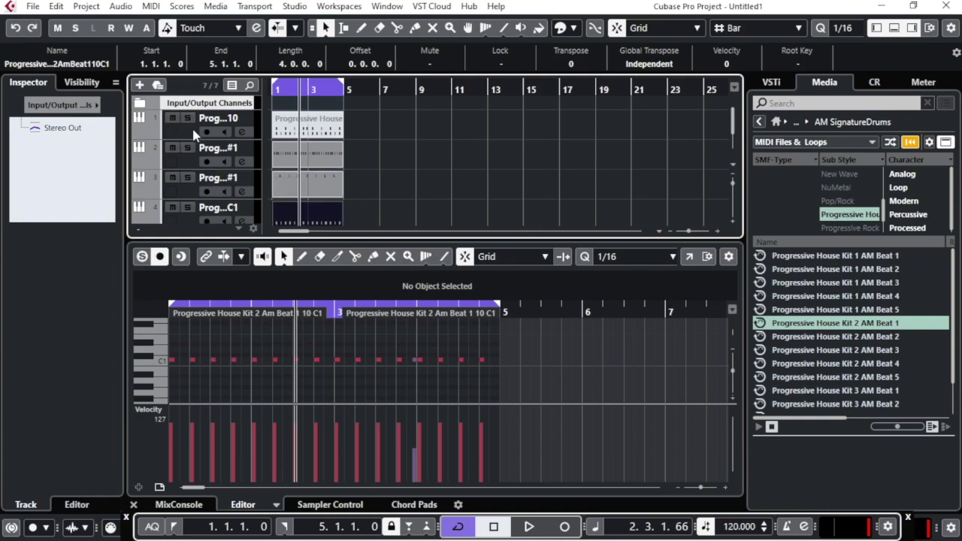
left_click(194, 134)
right_click(193, 133)
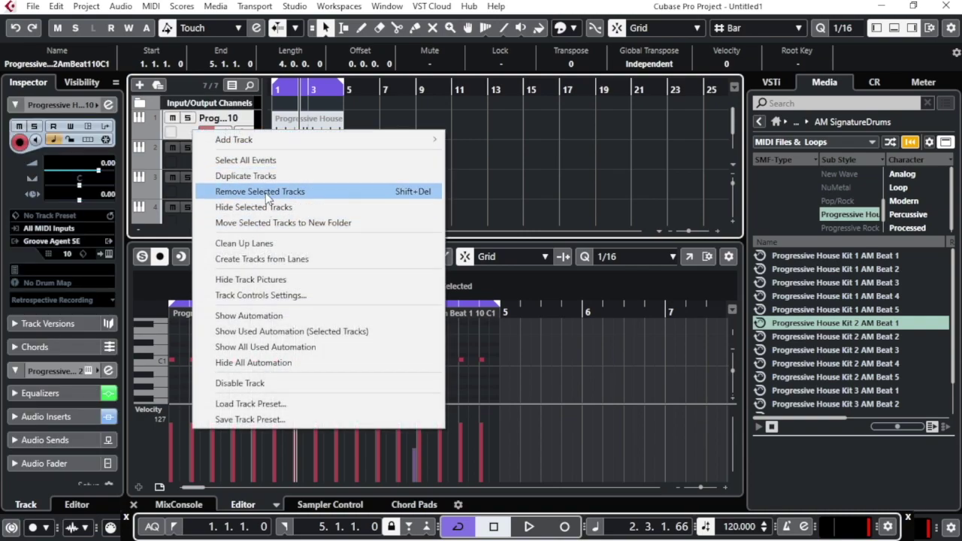
left_click(267, 192)
key("Return")
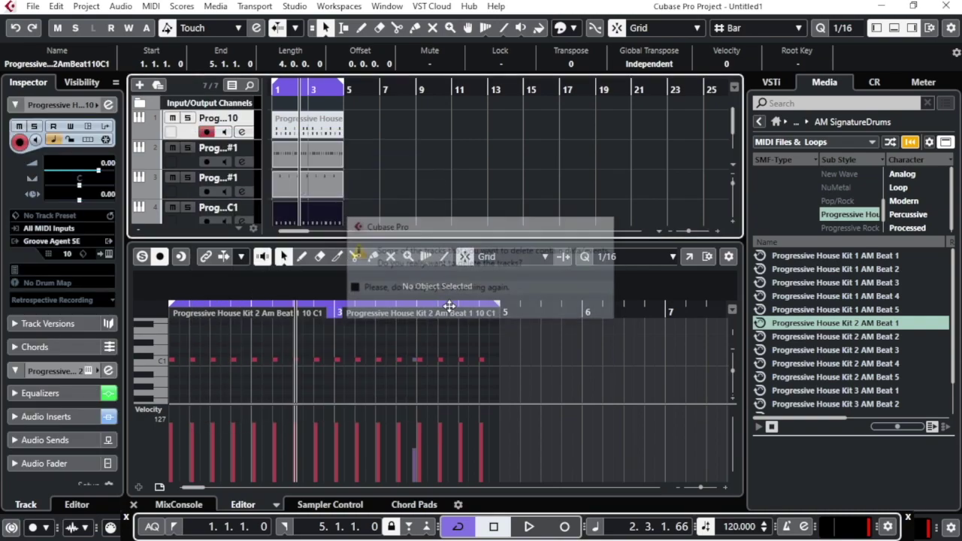
scroll(383, 154, "down", 1)
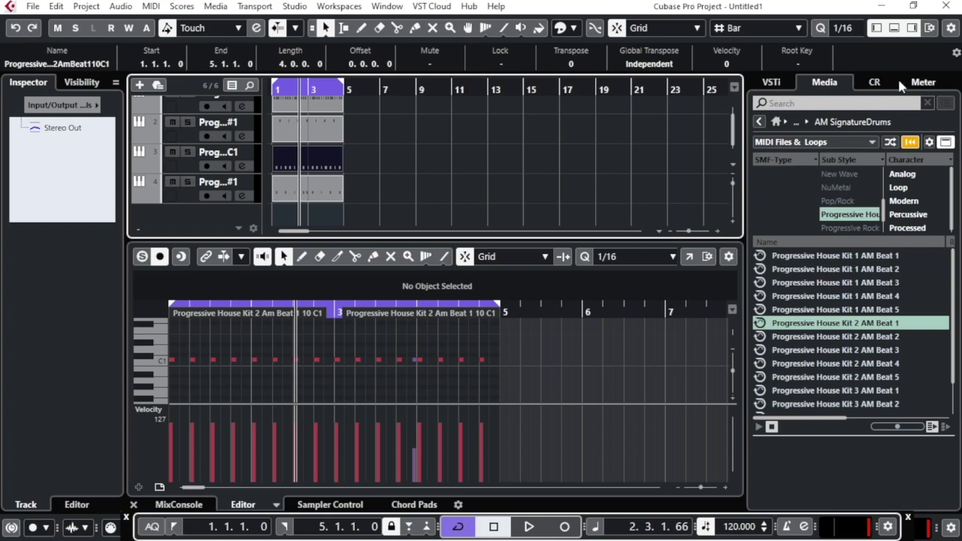
Hide the key editor's lower zone, then toggle the inspector and media browser off and back on
left_click(895, 31)
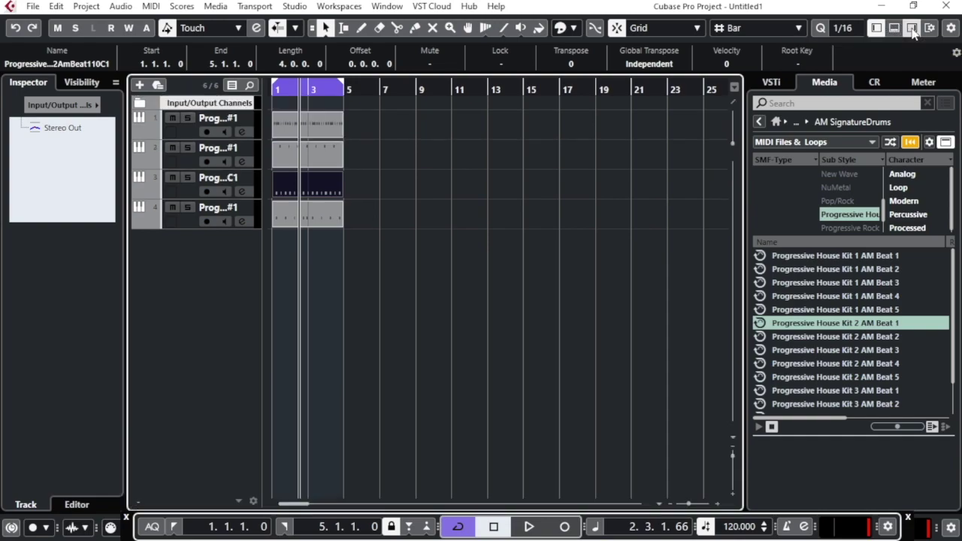
left_click(913, 28)
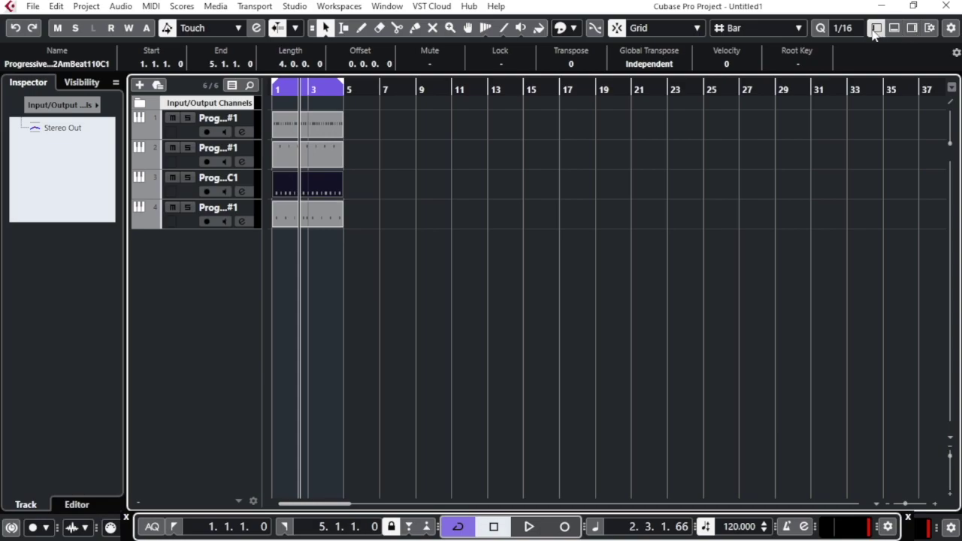
left_click(876, 29)
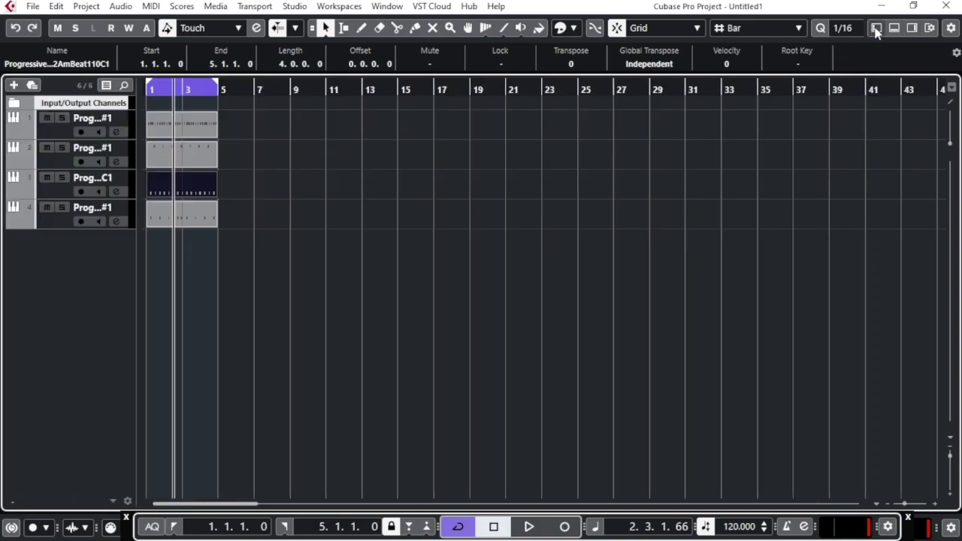
left_click(876, 29)
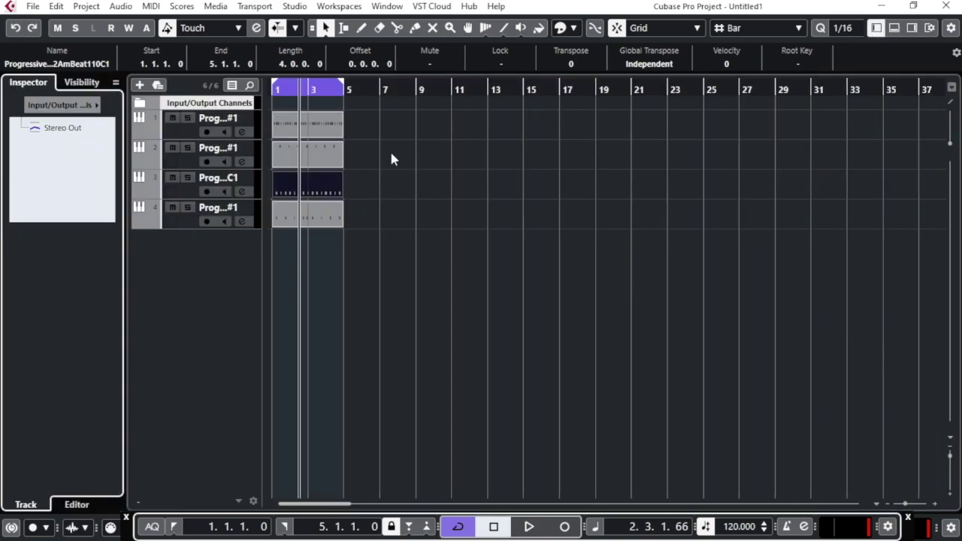
left_click(912, 29)
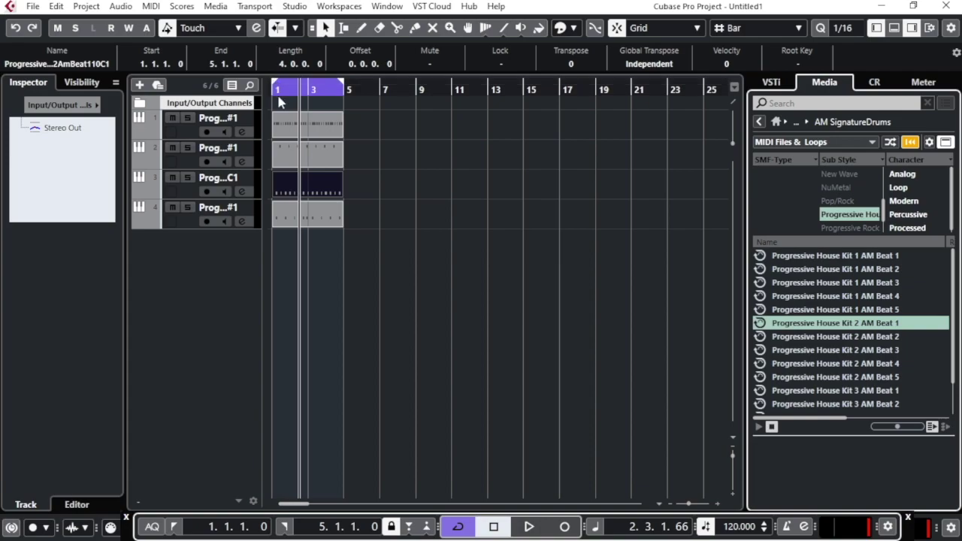
key("h")
key("h")
key("h")
key("h")
key("h")
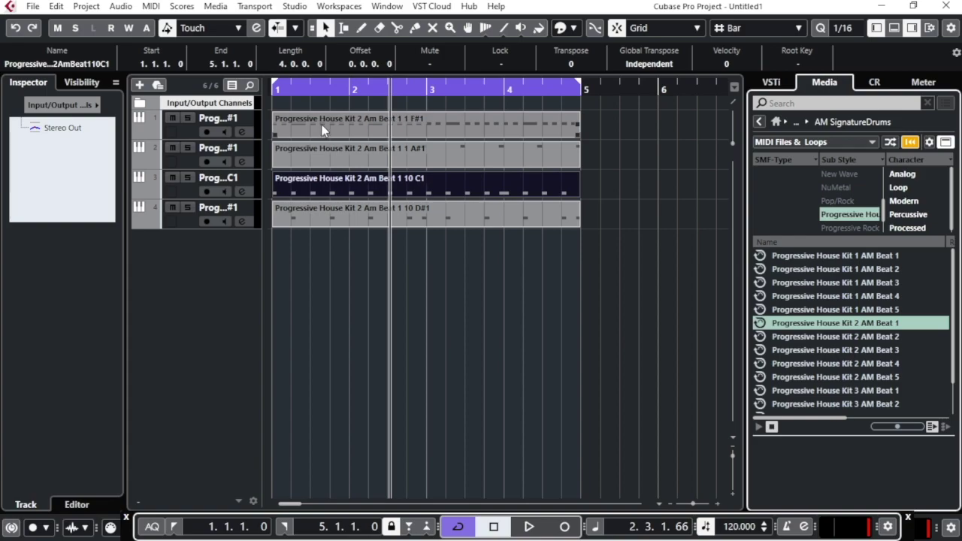
left_click(530, 527)
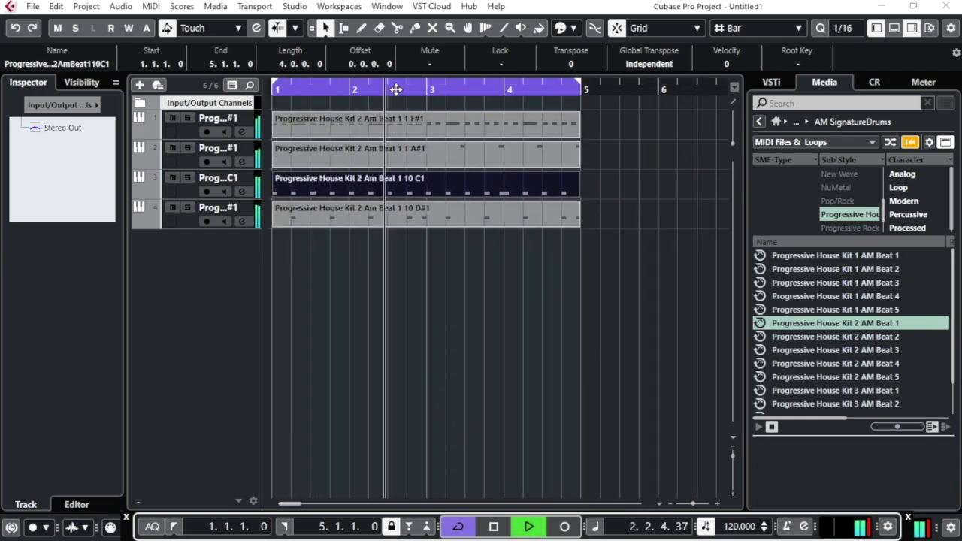
left_click(467, 526)
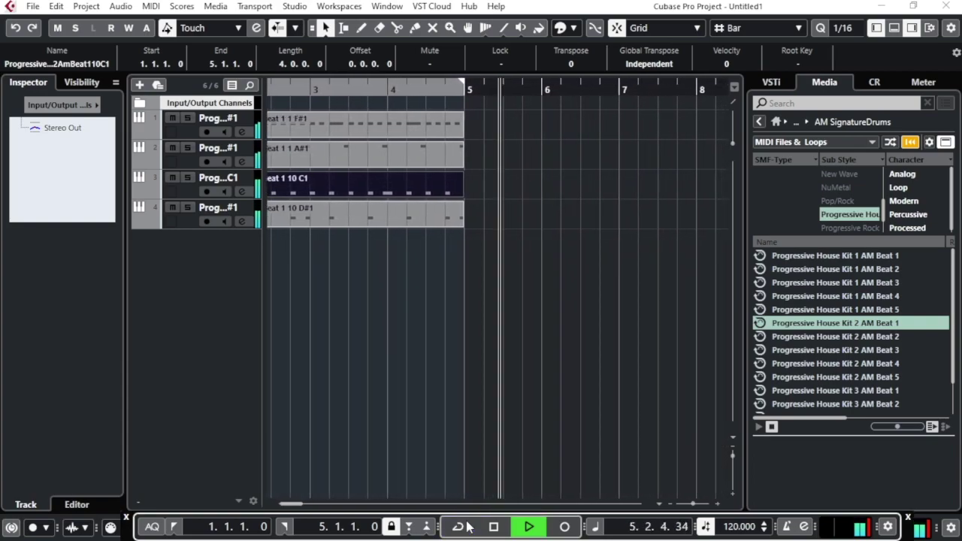
left_click(466, 527)
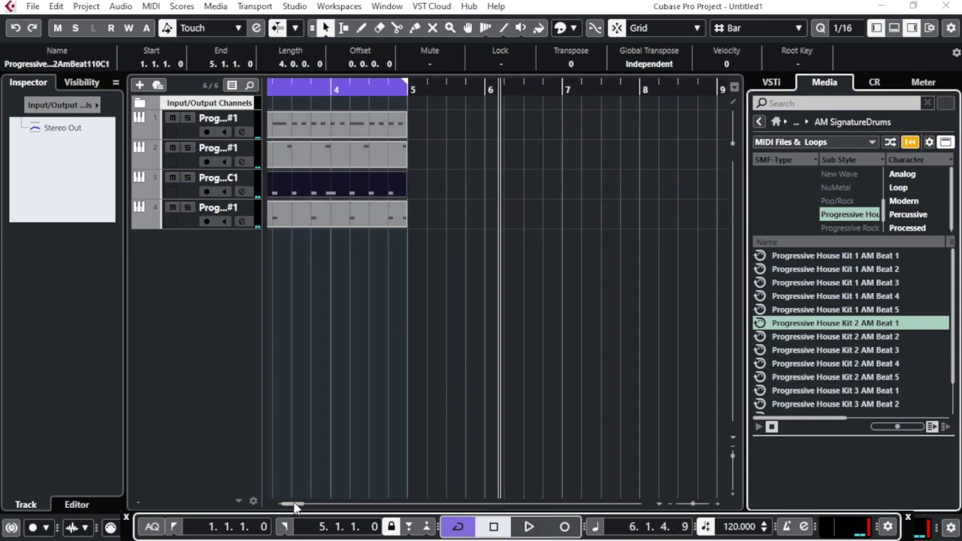
left_click_drag(295, 505, 289, 505)
left_click(352, 90)
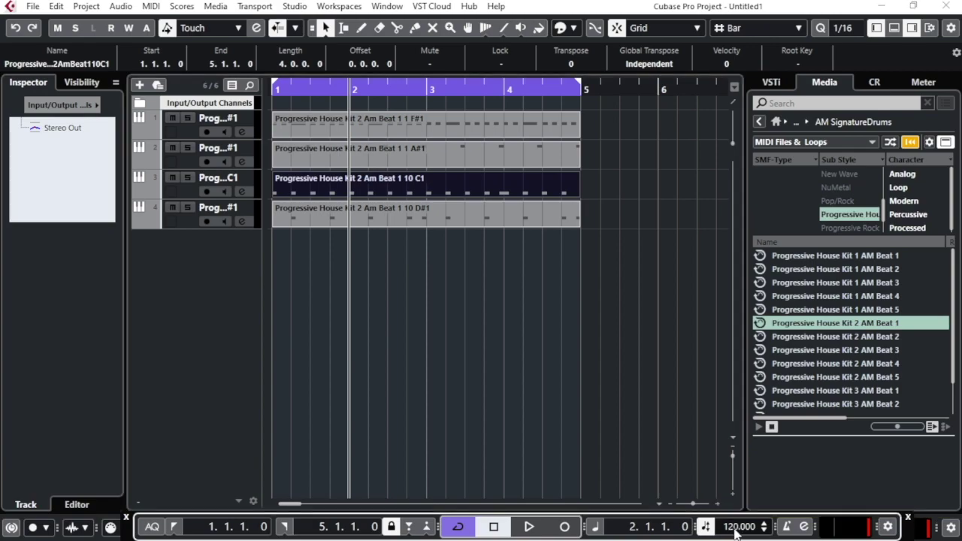
double_click(737, 527)
left_click(666, 411)
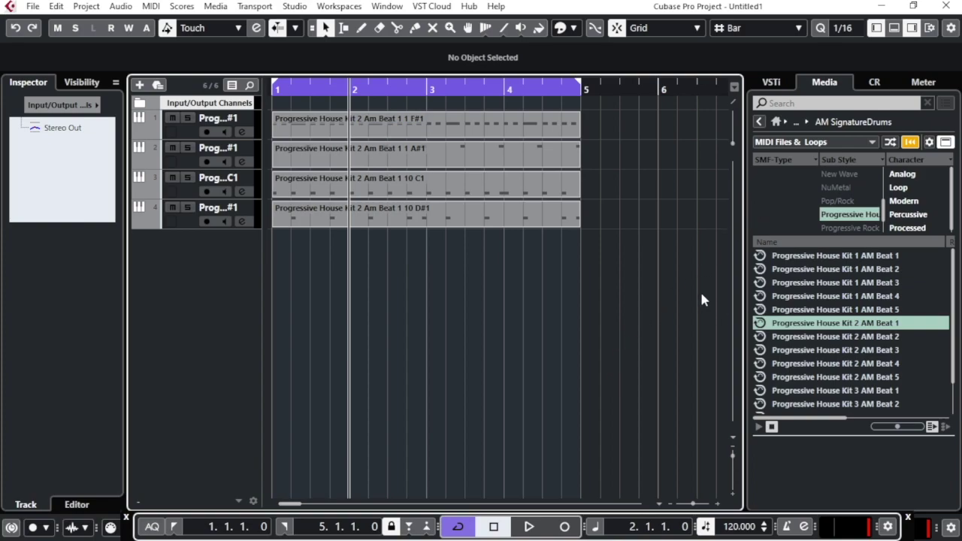
Clear the attribute filters, try a 'basslin' search, then browse to Loops & Samples > EDM Toolbox
left_click(911, 143)
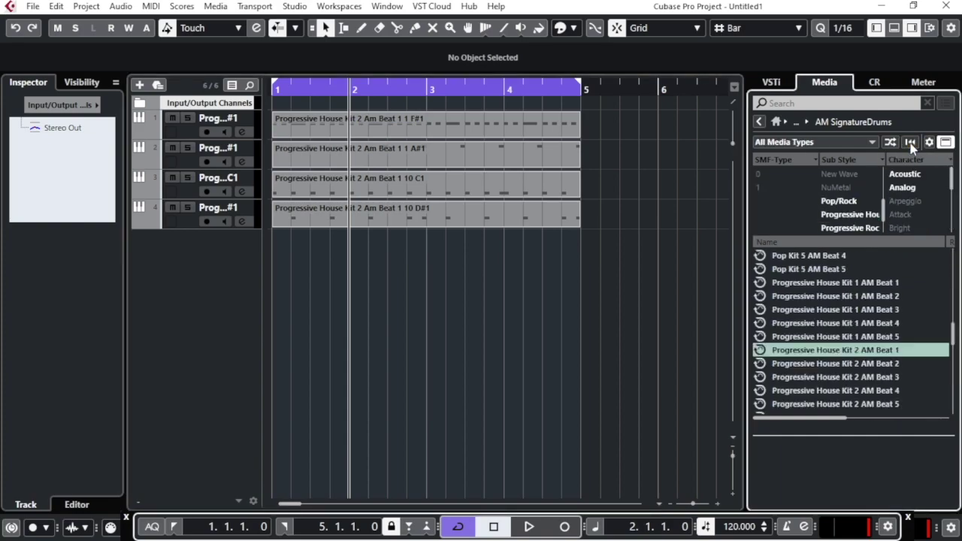
left_click(802, 102)
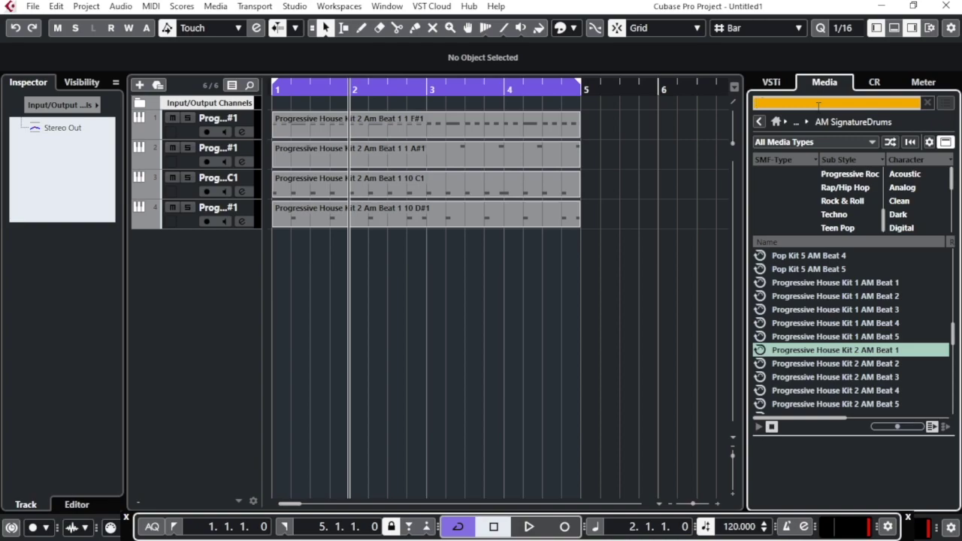
type("basslin")
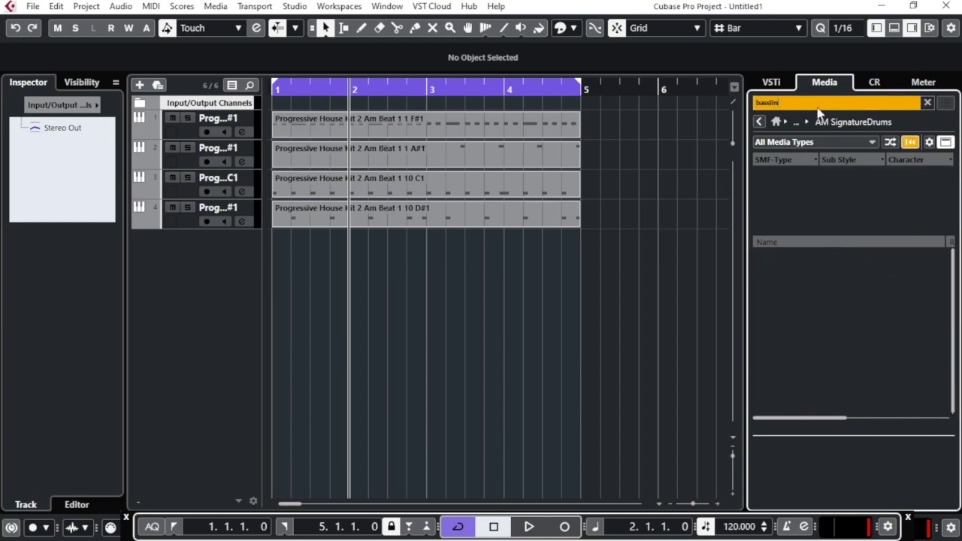
left_click(776, 124)
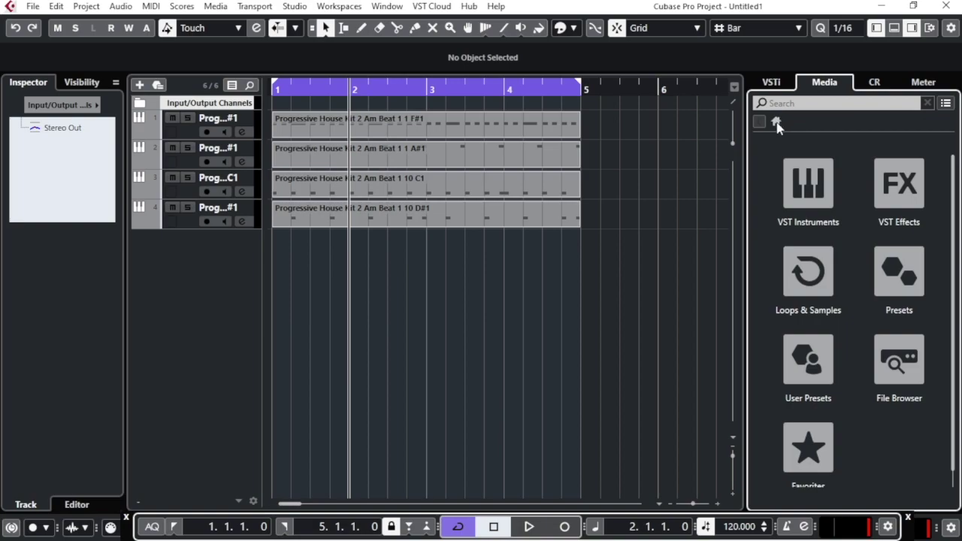
left_click(801, 286)
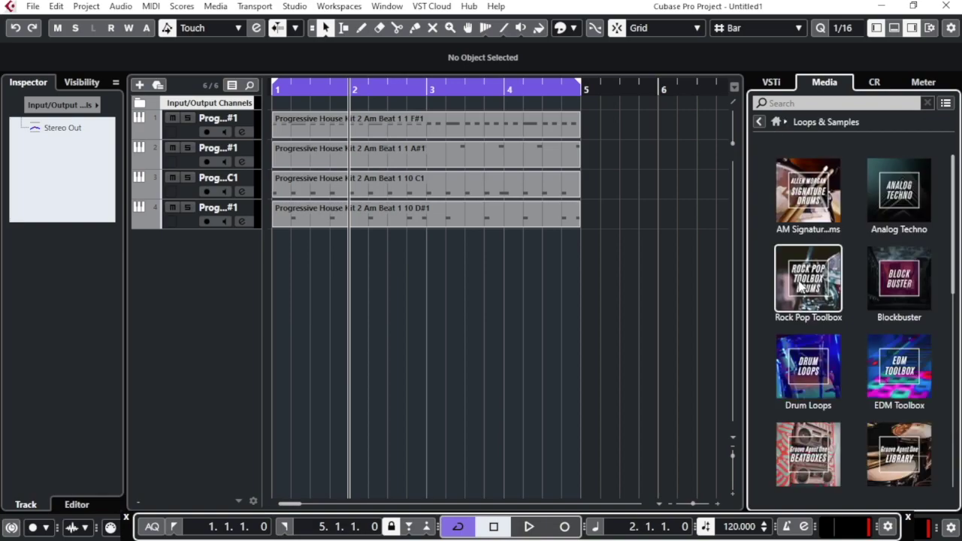
left_click(893, 380)
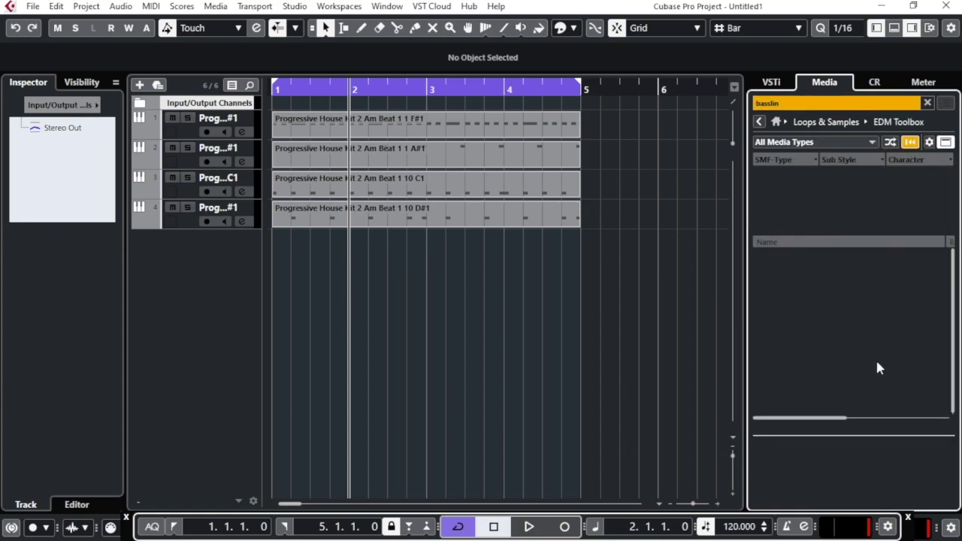
Restrict media types to MIDI Files & Loops and reset the search and attribute filters
left_click(796, 142)
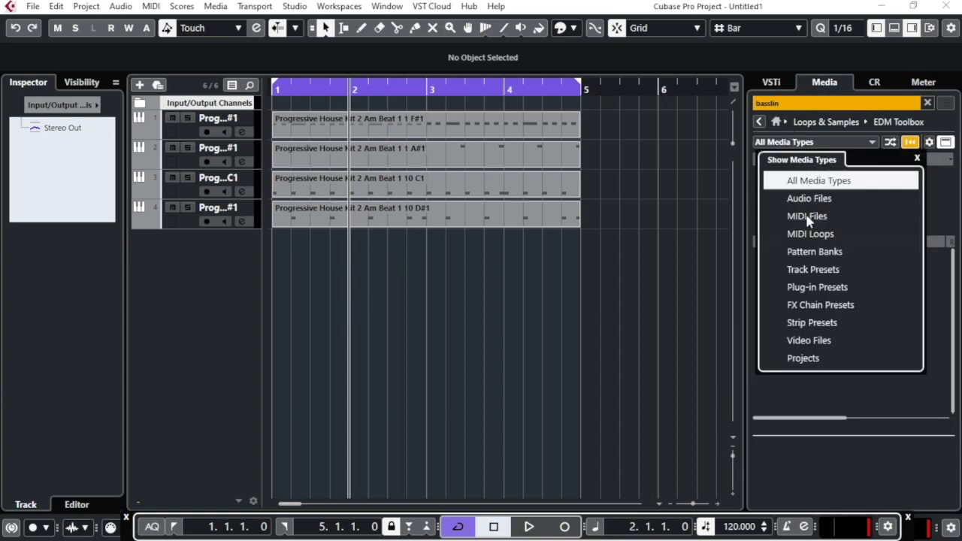
left_click(809, 221)
left_click(810, 236)
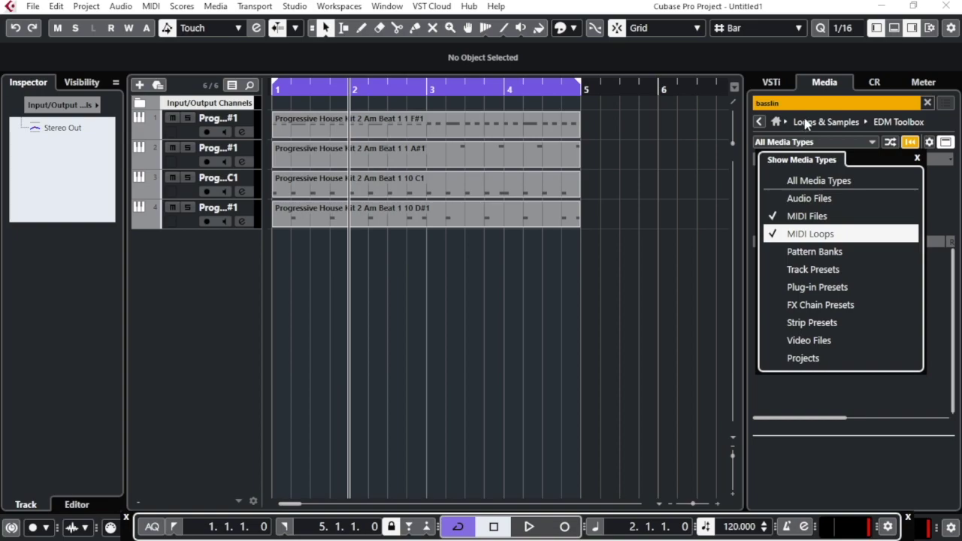
left_click(910, 143)
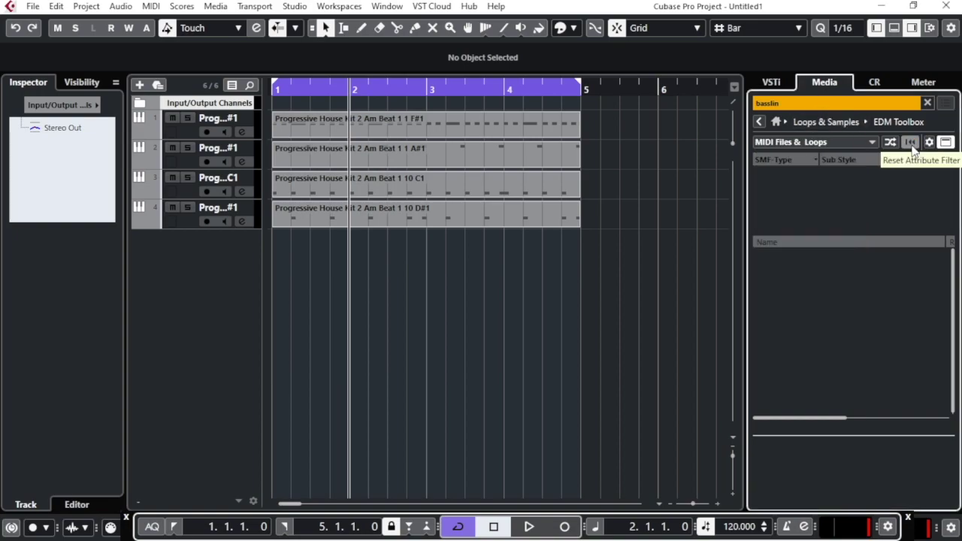
left_click(911, 143)
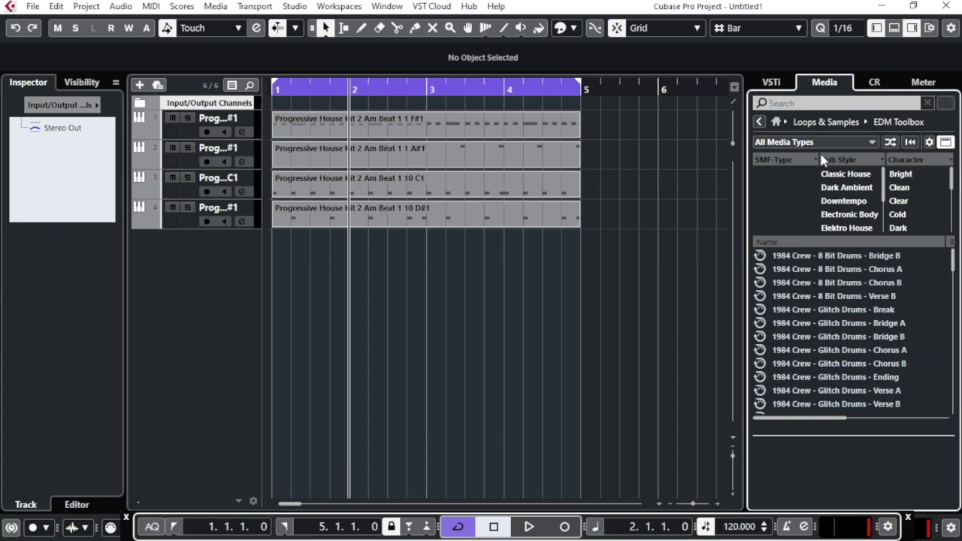
Search the loops for 'bass' and preview the Static Bass, Drawl Bass and Fierce Bass loops
left_click(794, 104)
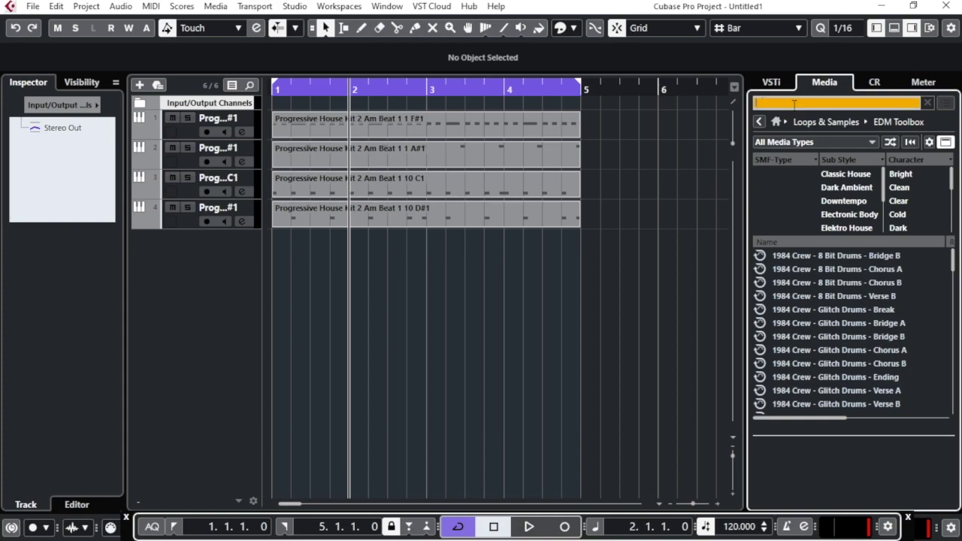
type("bass")
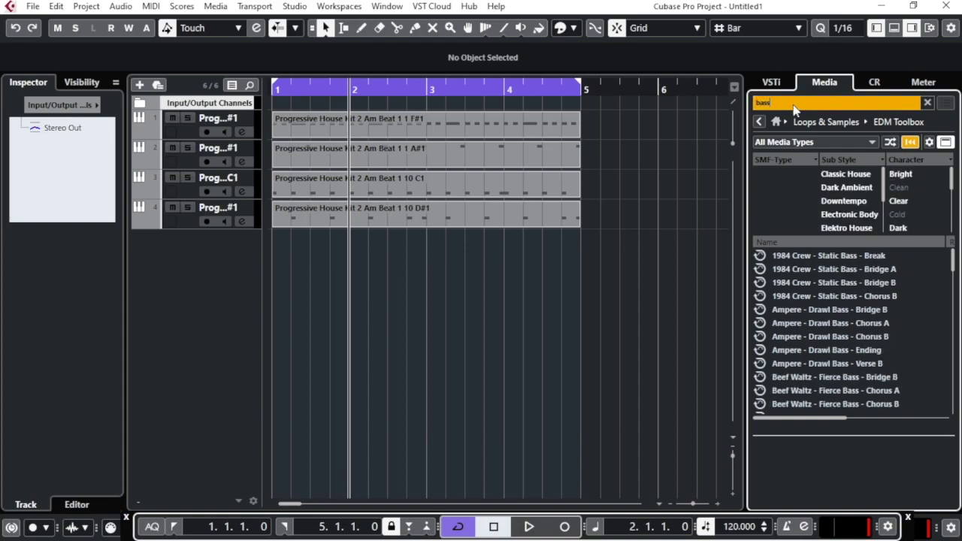
left_click(816, 287)
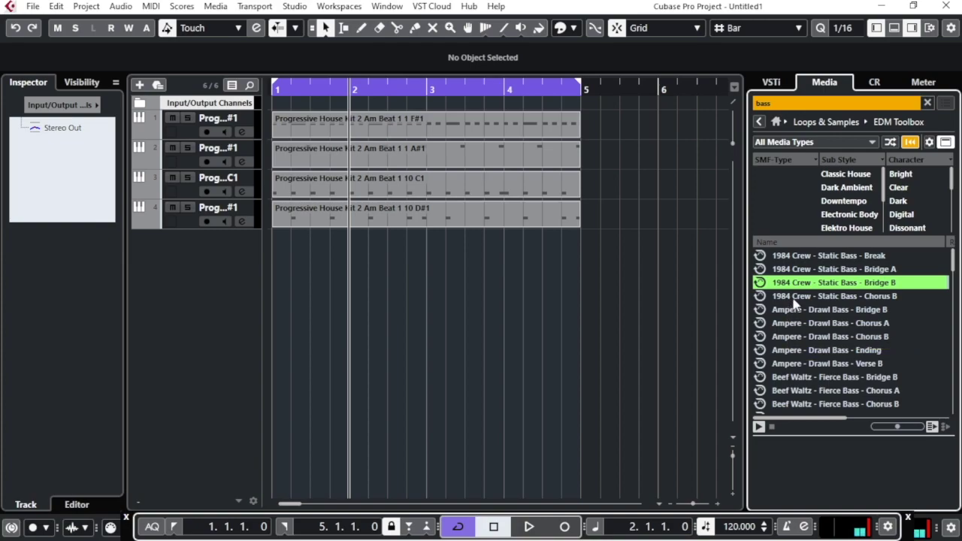
left_click(794, 297)
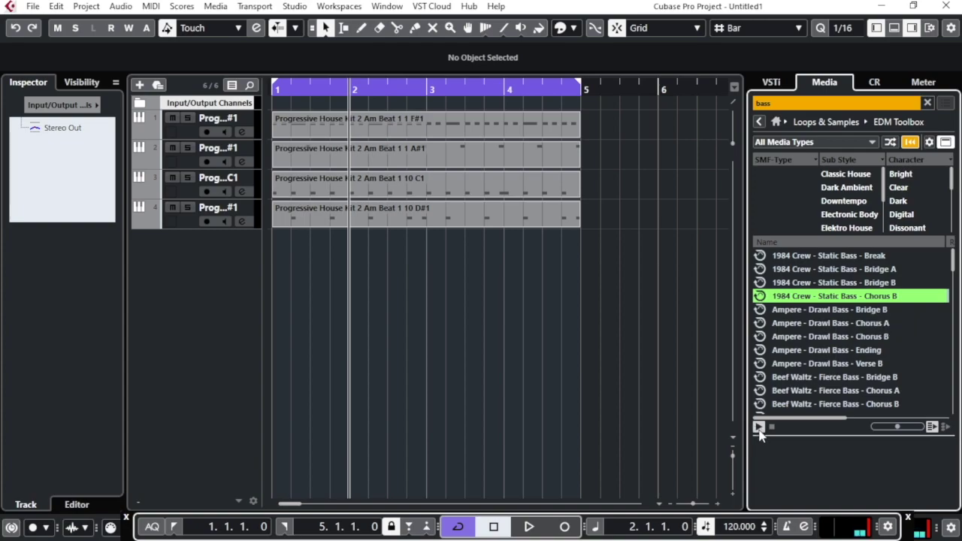
left_click(794, 314)
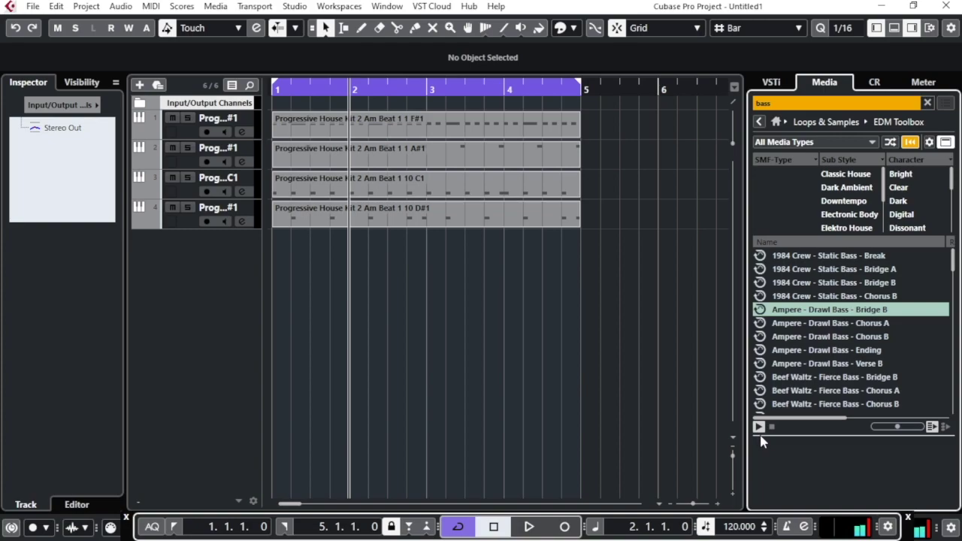
left_click(785, 338)
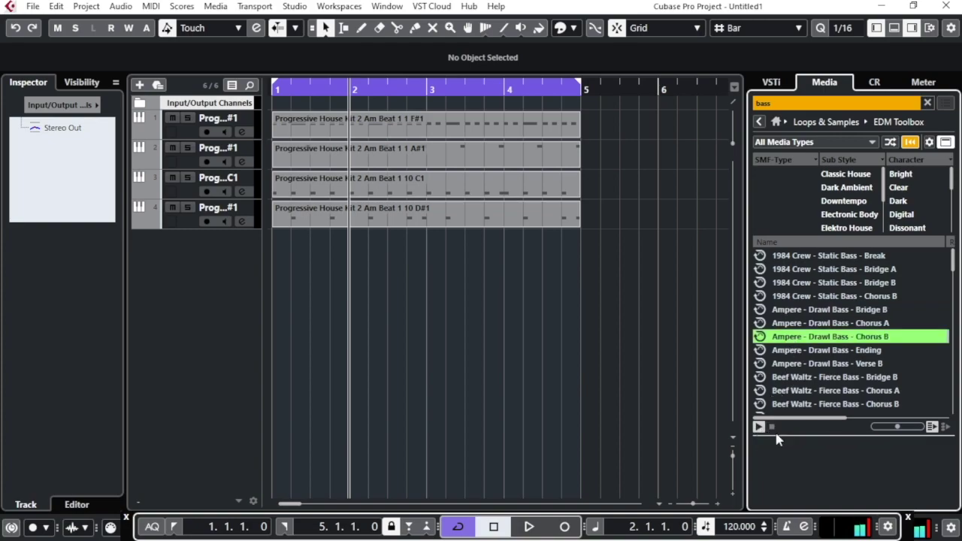
left_click(786, 364)
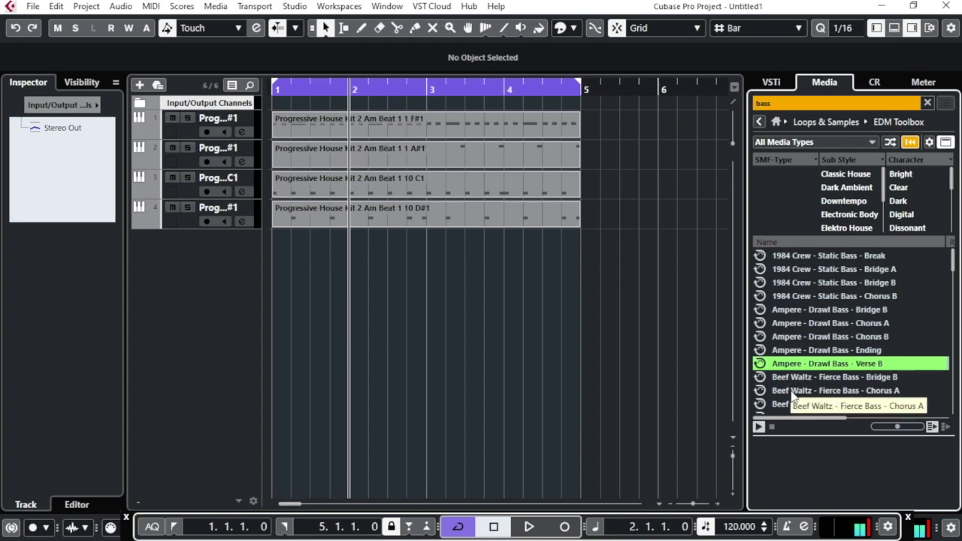
left_click(795, 391)
Filter to Sub Style Classic House, preview Saw Hit, then pick Killah Queen - Dull Bass - Bridge B
left_click(848, 175)
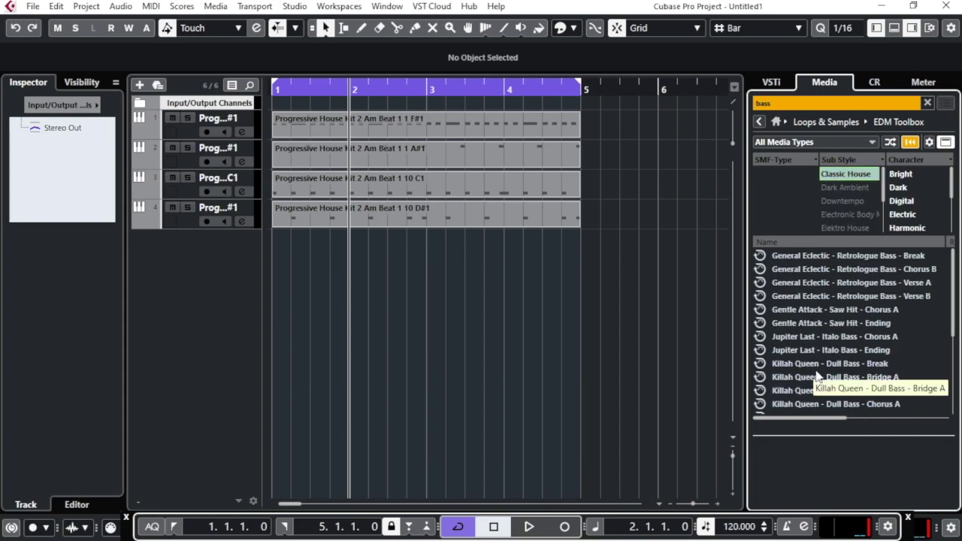
left_click(795, 314)
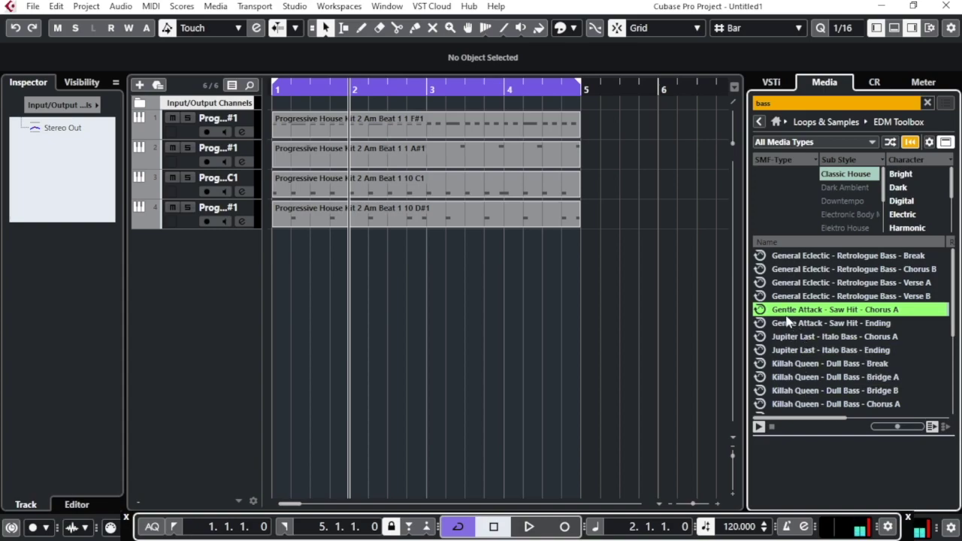
left_click(760, 428)
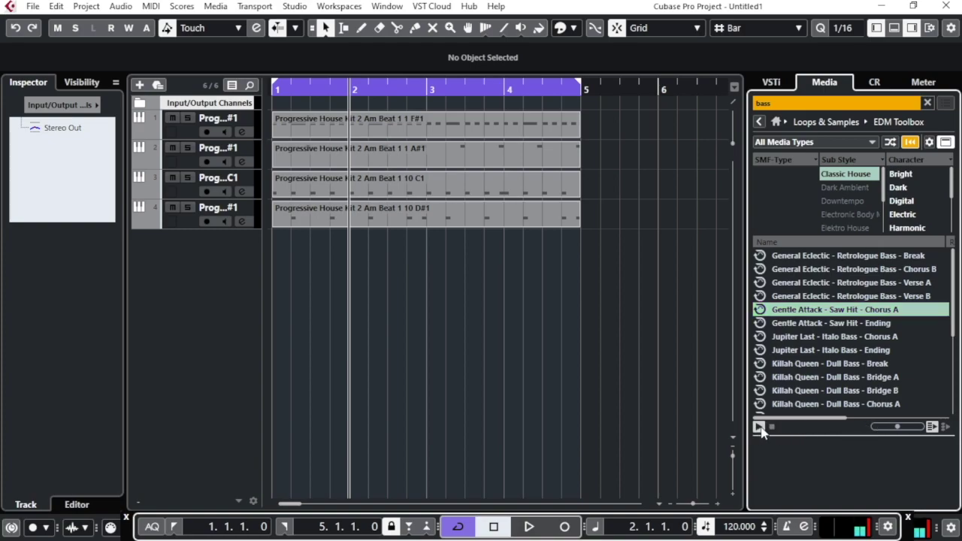
left_click(806, 391)
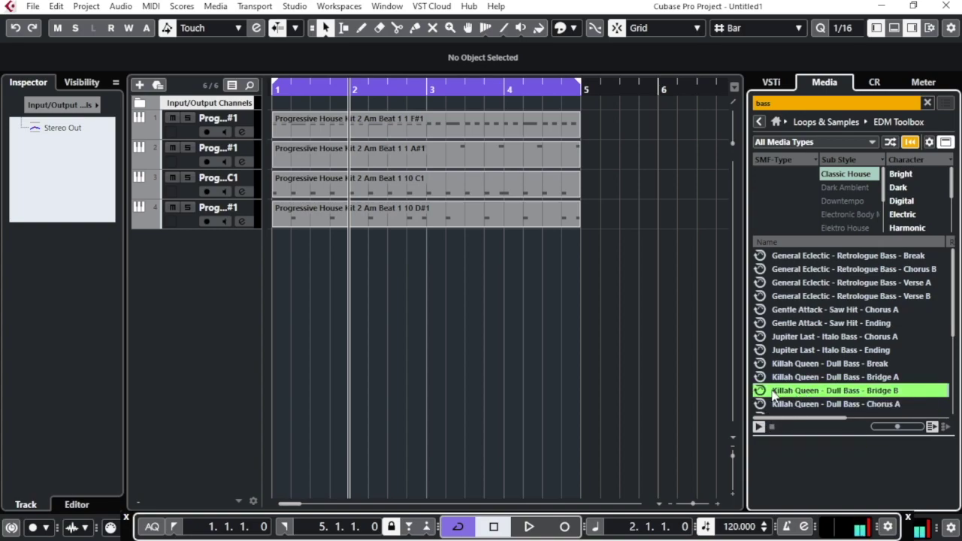
Drop Dull Bass - Bridge B below the drums, move it to bar 1, and duplicate it with Ctrl+D
left_click_drag(797, 396, 235, 240)
left_click_drag(467, 244, 393, 259)
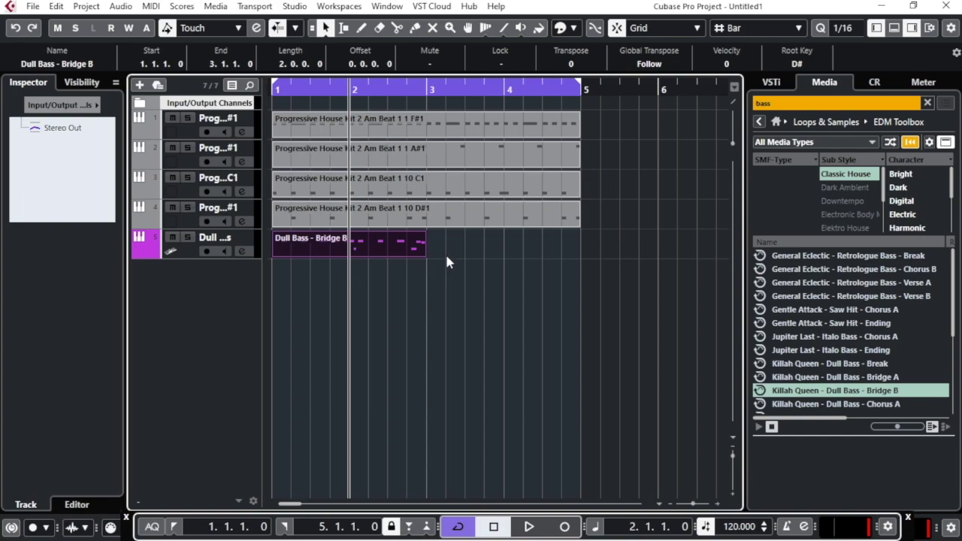
key("ctrl+d")
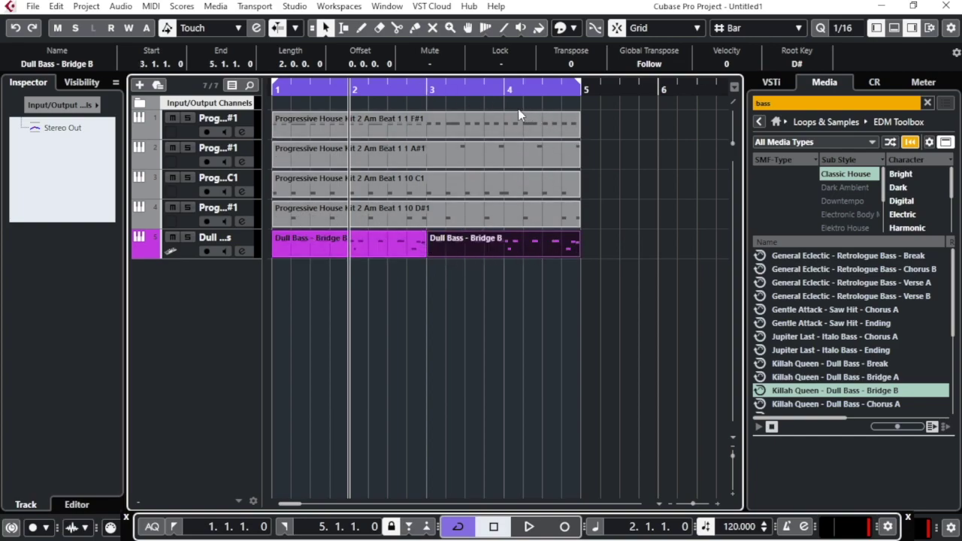
Play the soloed bass track, then the full arrangement, and select the second Dull Bass part
left_click(188, 238)
key("space")
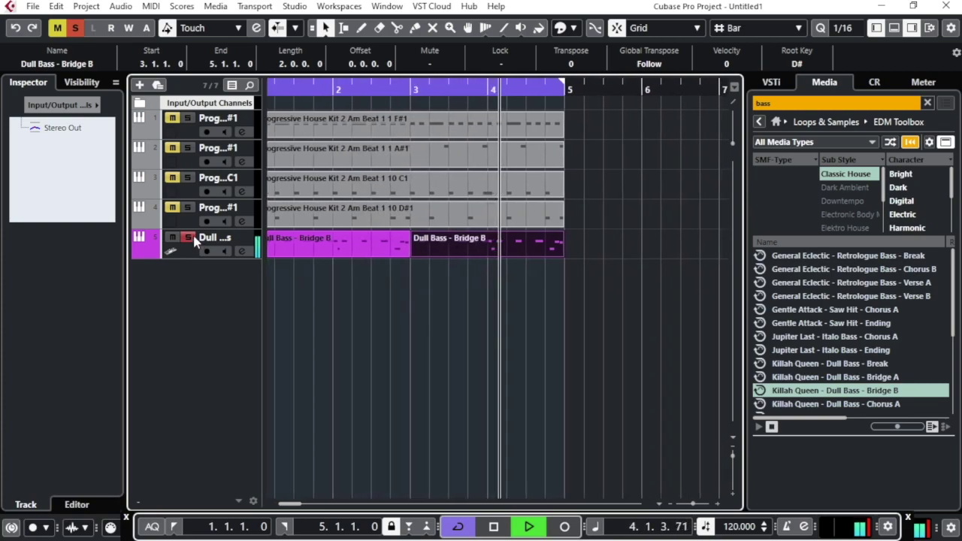
key("space")
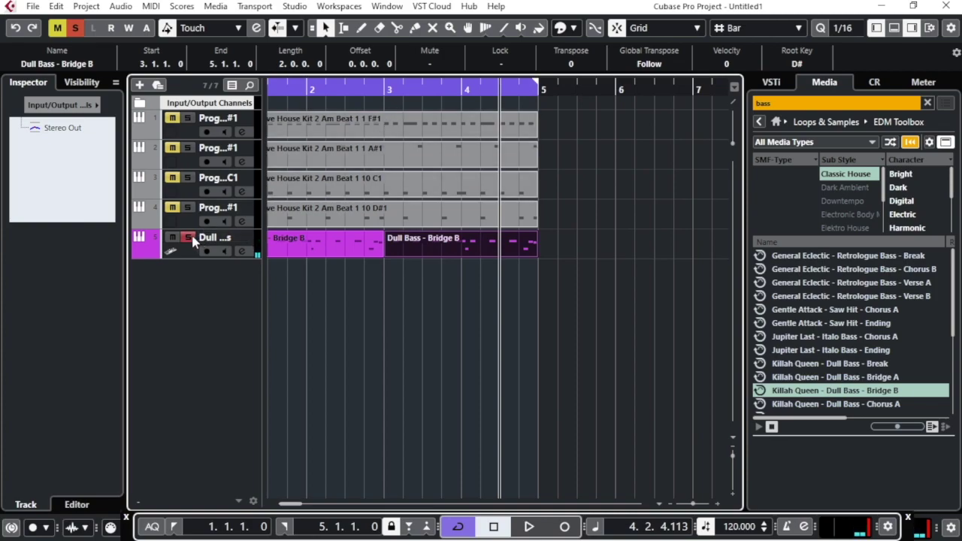
left_click(189, 239)
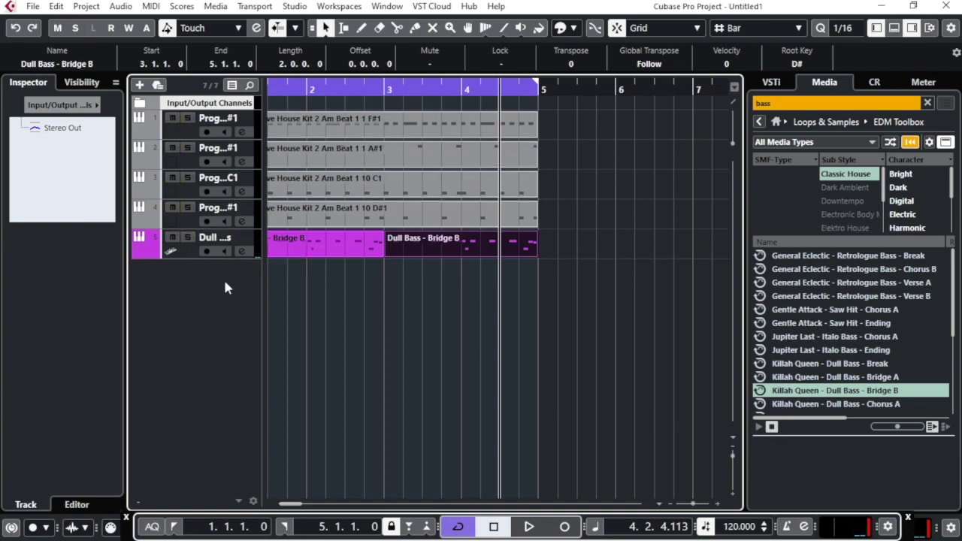
key("space")
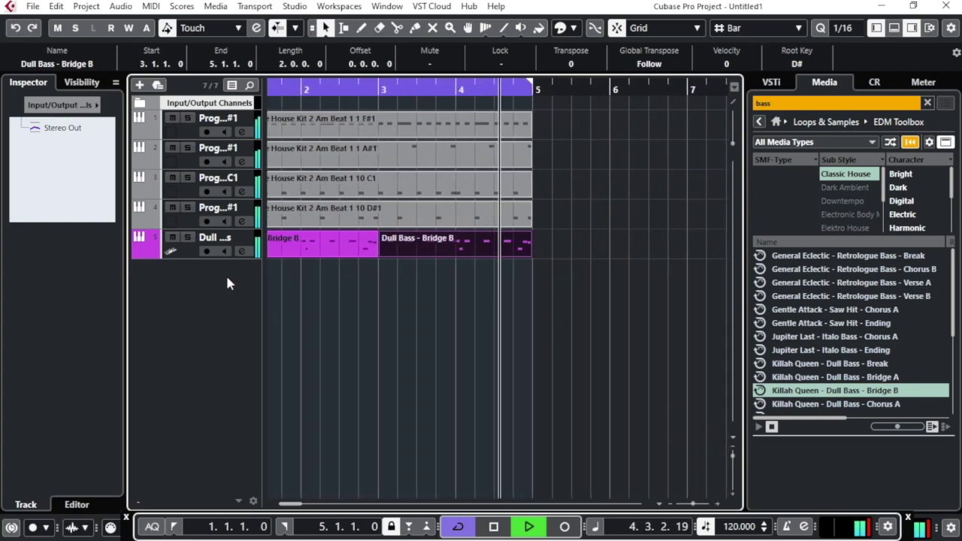
key("space")
left_click(493, 244)
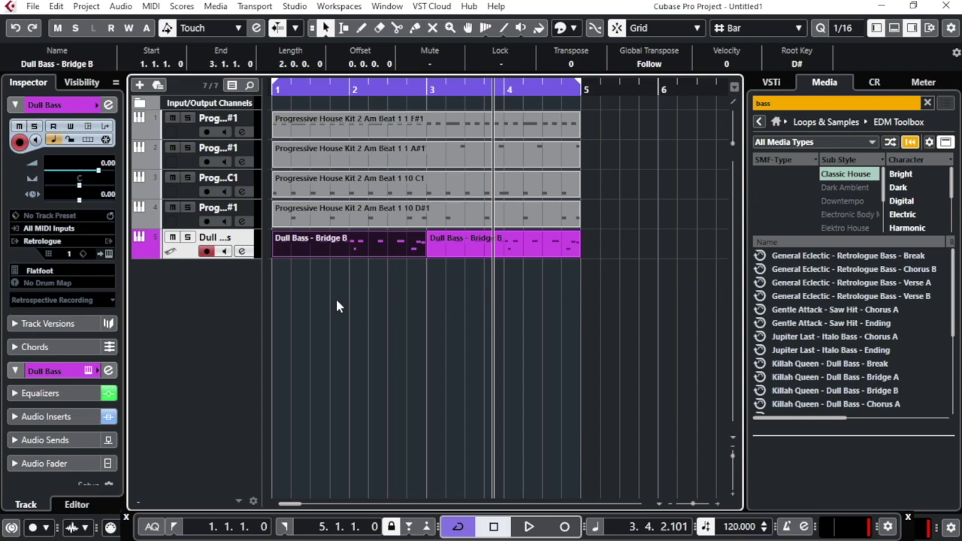
Search 'lead', preview General Eclectic - Bent Lead - Verse B, and drag it in below track 5
left_click(782, 104)
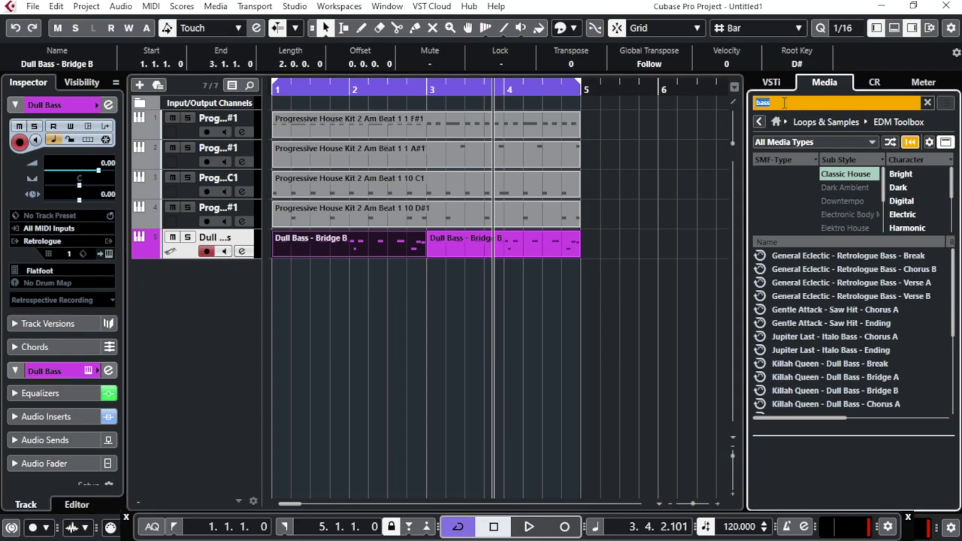
type("lead")
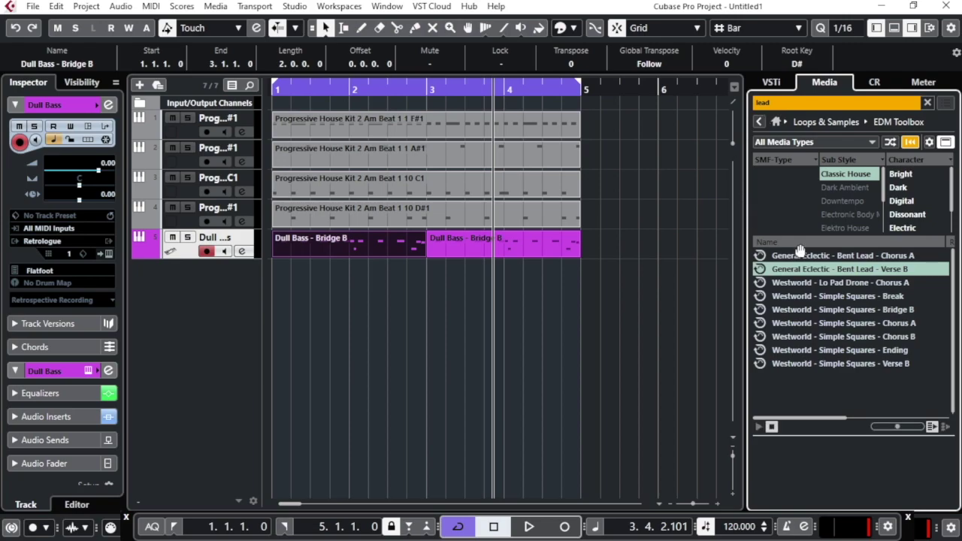
left_click(782, 274)
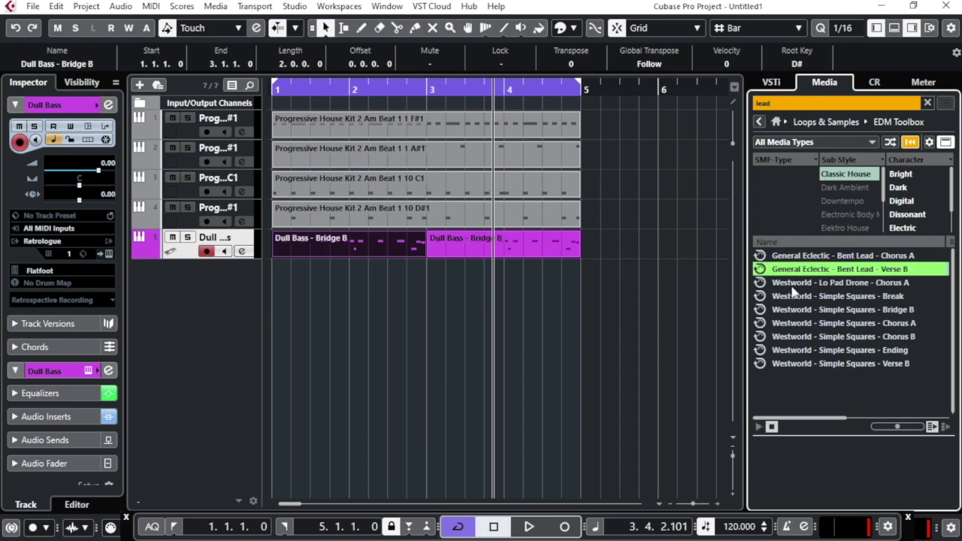
left_click(759, 427)
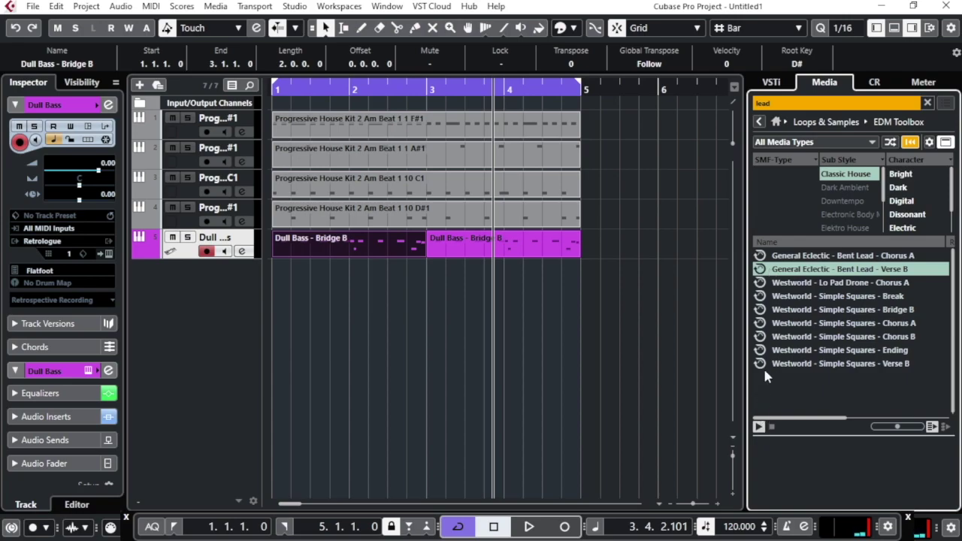
left_click_drag(779, 274, 222, 265)
left_click(533, 269)
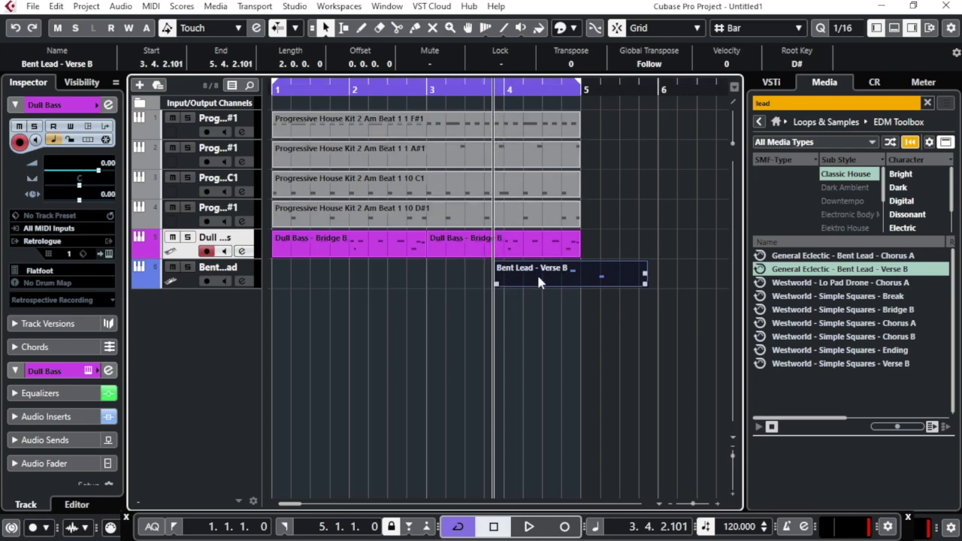
Move the Bent Lead part to bar 1 and duplicate it into bars 3–5
left_click_drag(537, 281, 262, 281)
left_click_drag(533, 278, 331, 279)
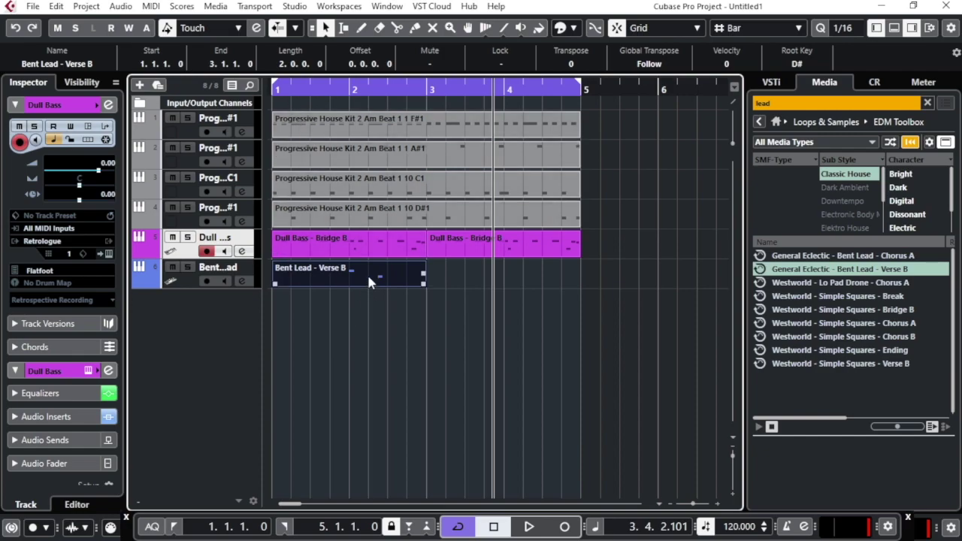
key("ctrl+d")
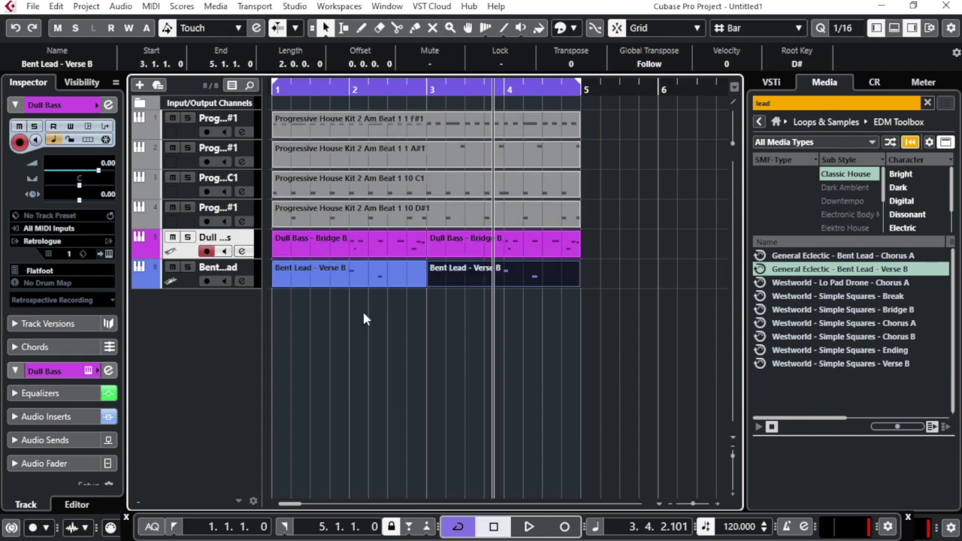
Solo track 6 and play back the lead, then unsolo it and stop playback
left_click(188, 268)
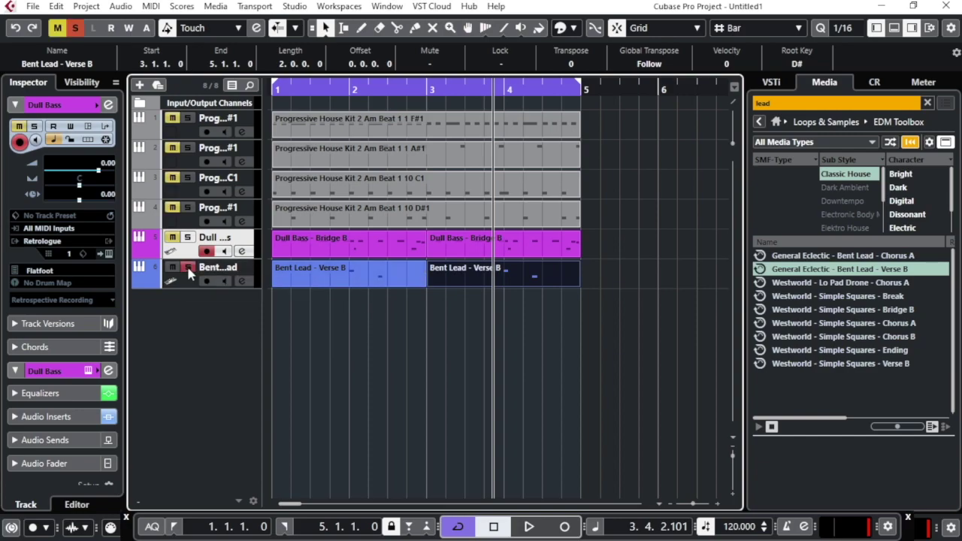
key("space")
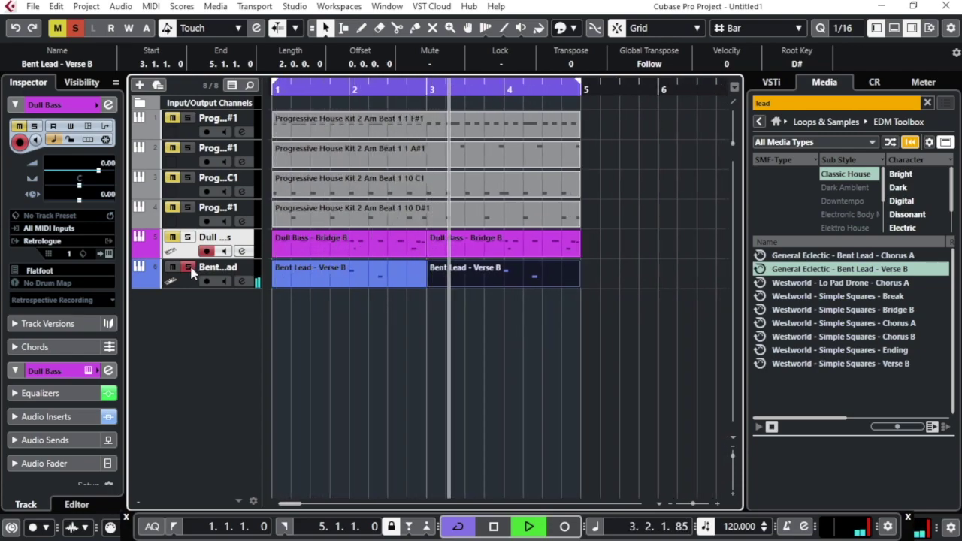
left_click(188, 268)
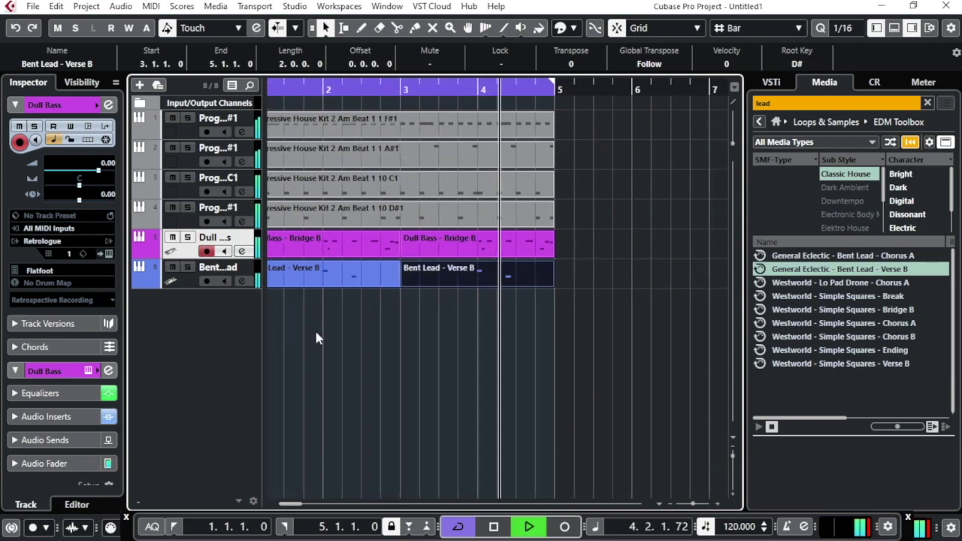
key("space")
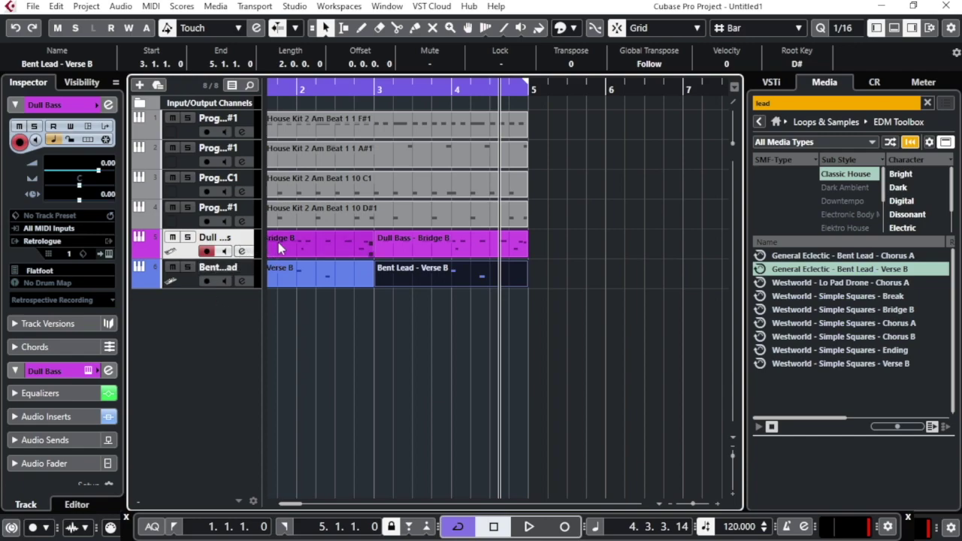
left_click(183, 273)
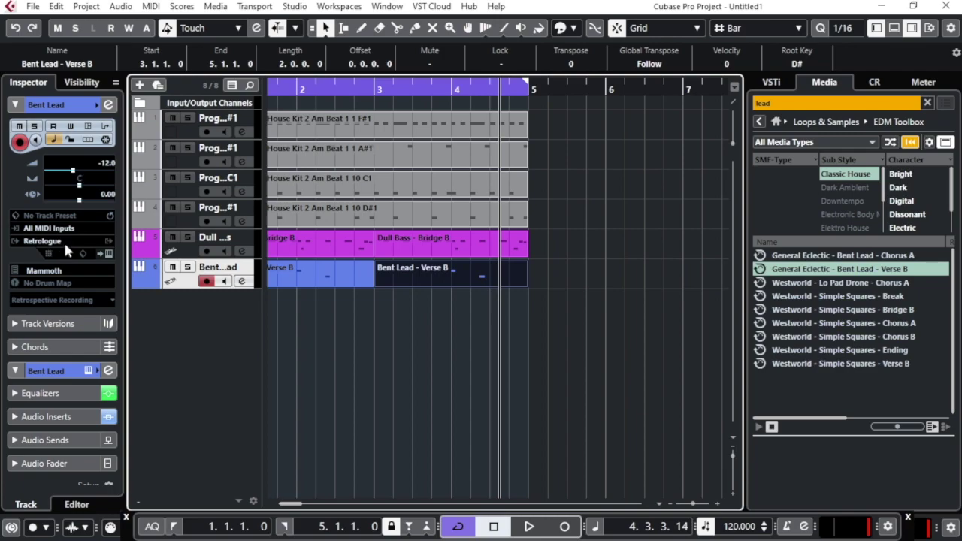
left_click(108, 254)
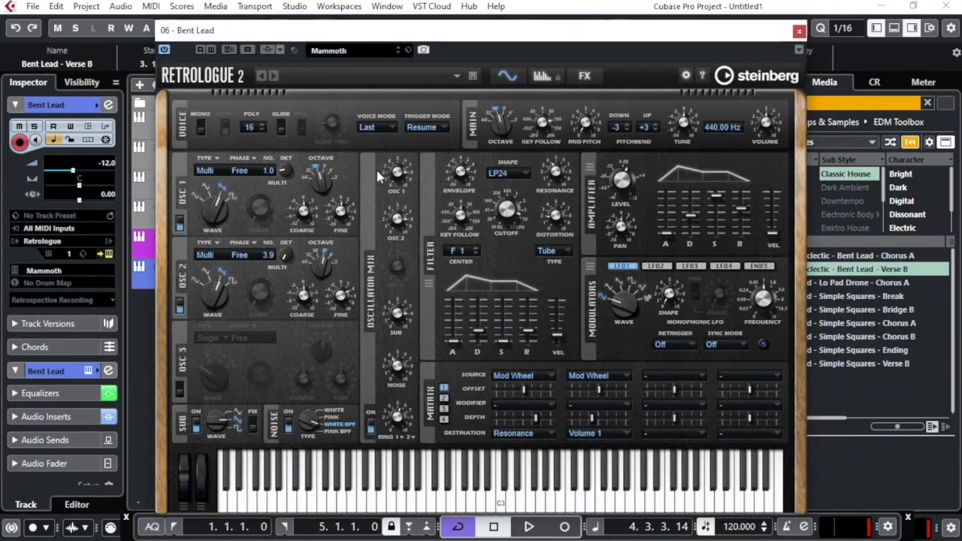
left_click(403, 492)
left_click(419, 495)
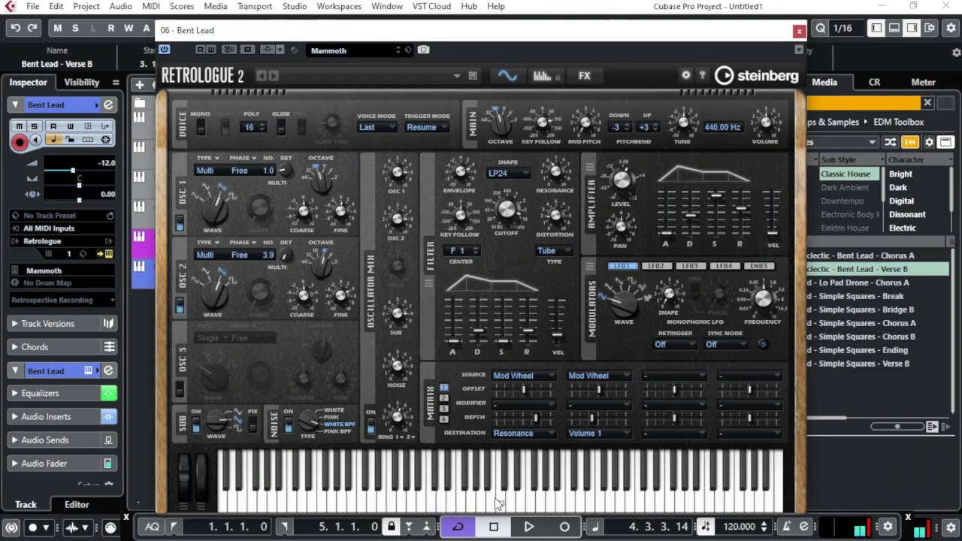
left_click(385, 492)
left_click(350, 484)
left_click(799, 31)
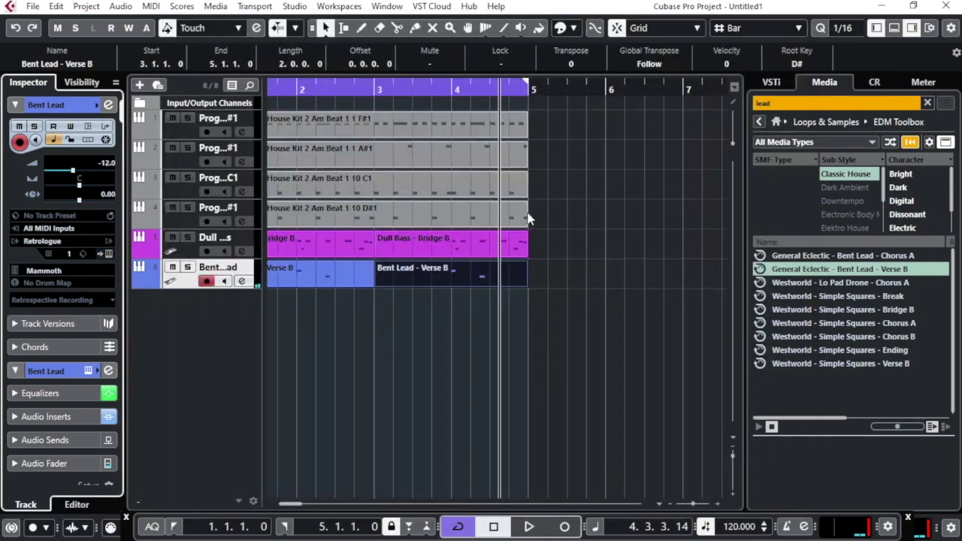
left_click(184, 252)
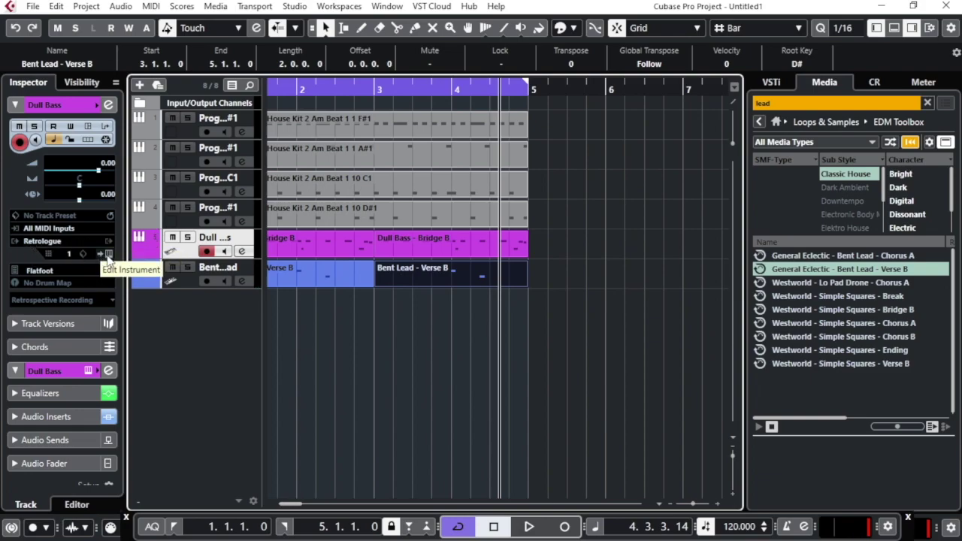
left_click(109, 254)
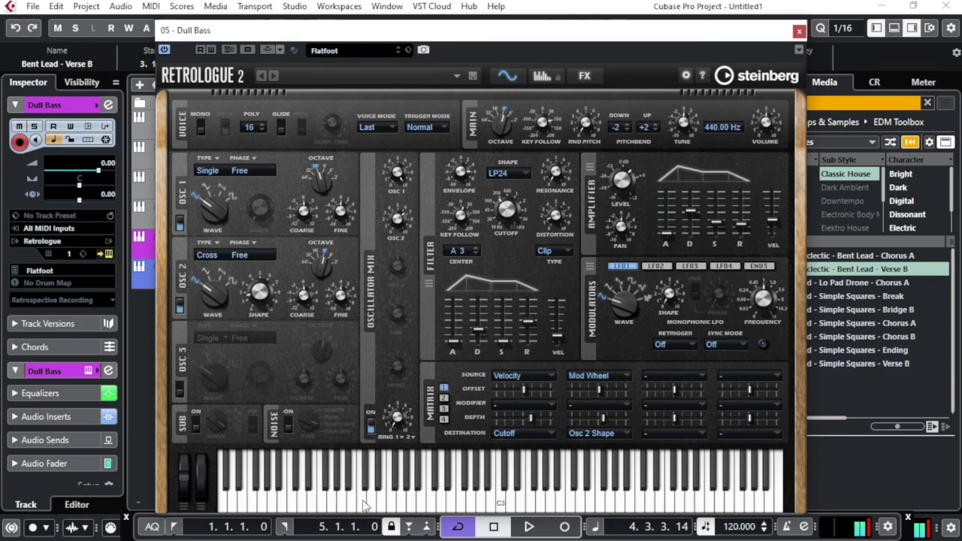
left_click(799, 31)
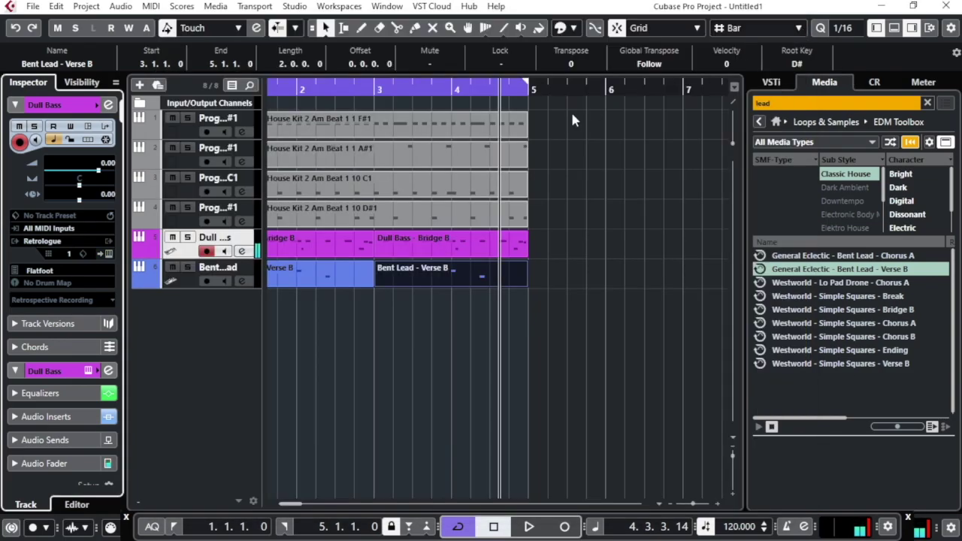
left_click(188, 224)
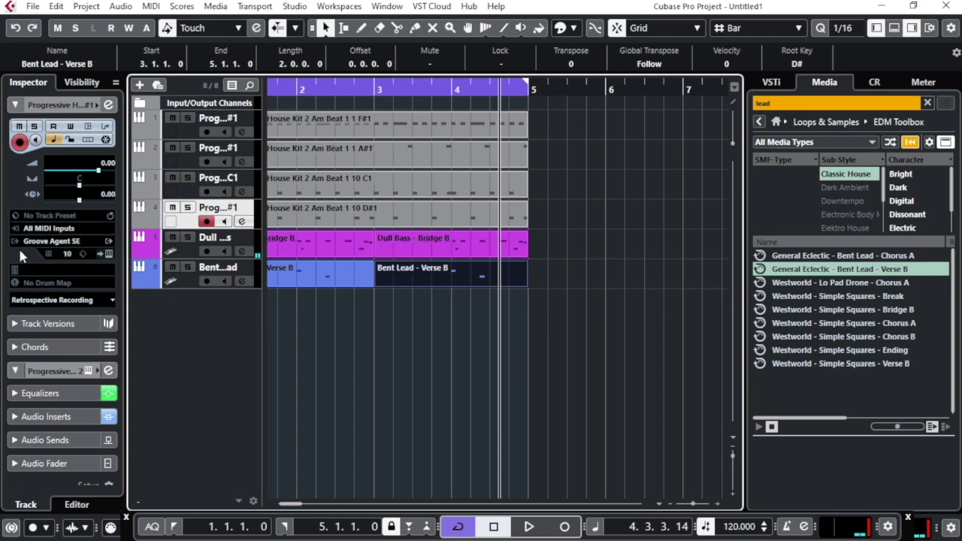
left_click(108, 255)
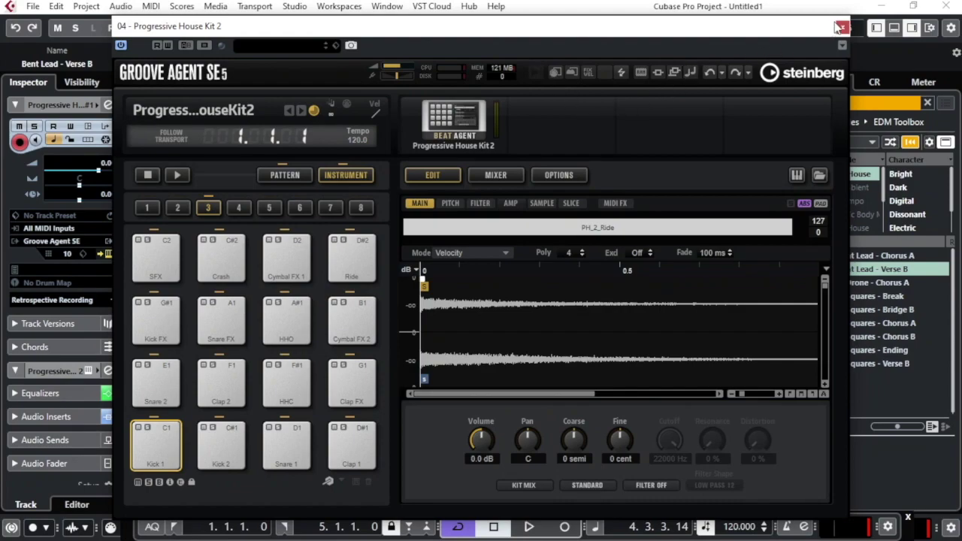
left_click(841, 28)
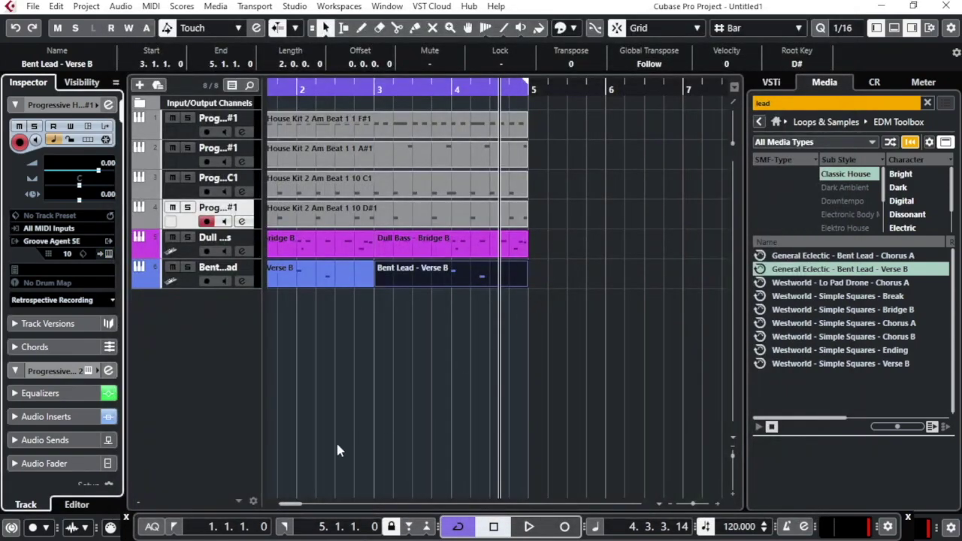